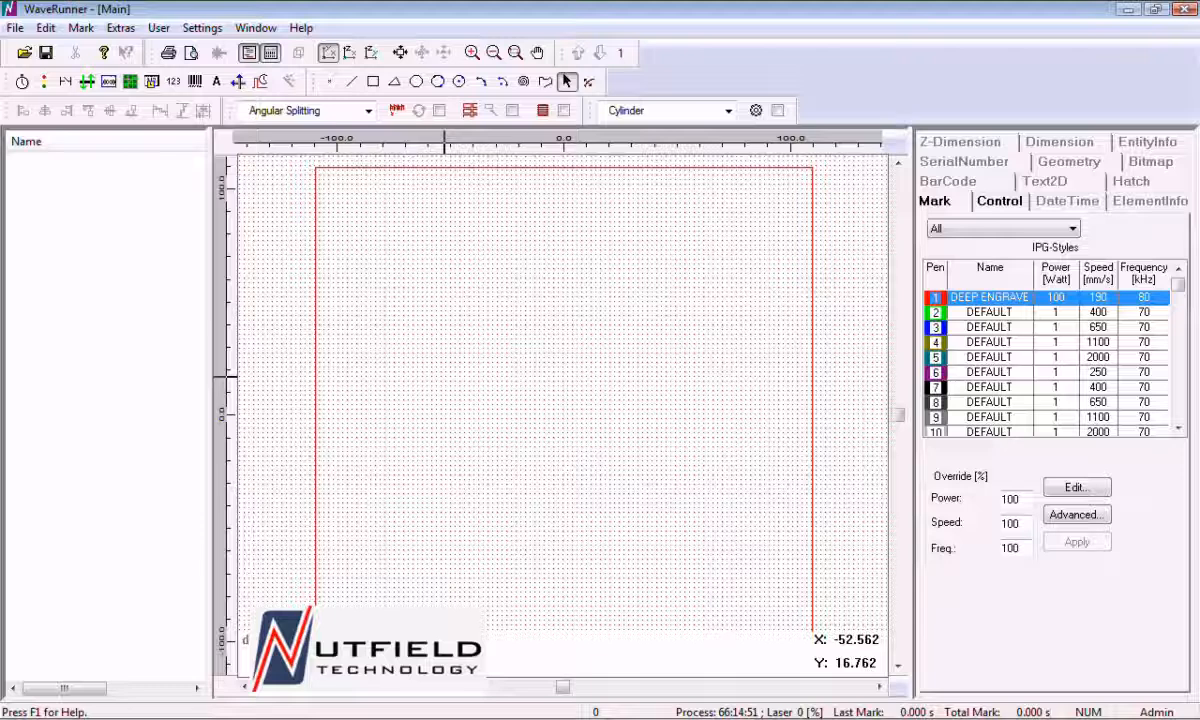
# Place a serial number object just left of the centre of the marking field and set its source to a file
pyautogui.click(172, 83)
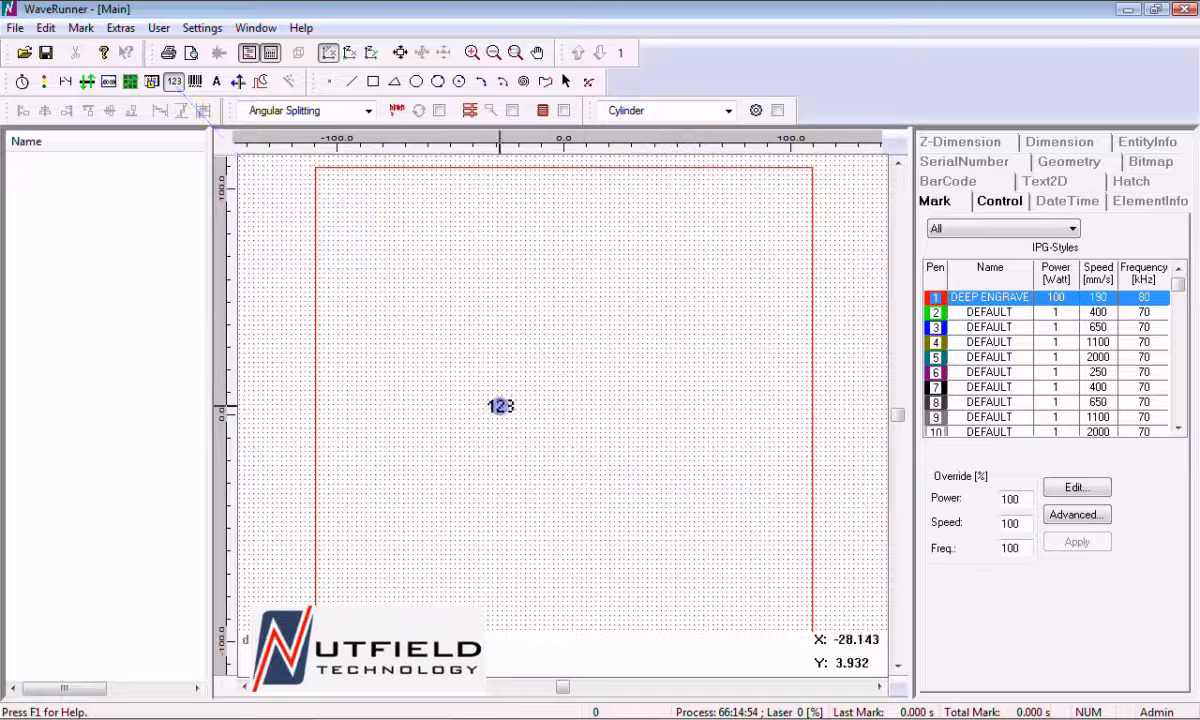
pyautogui.click(500, 404)
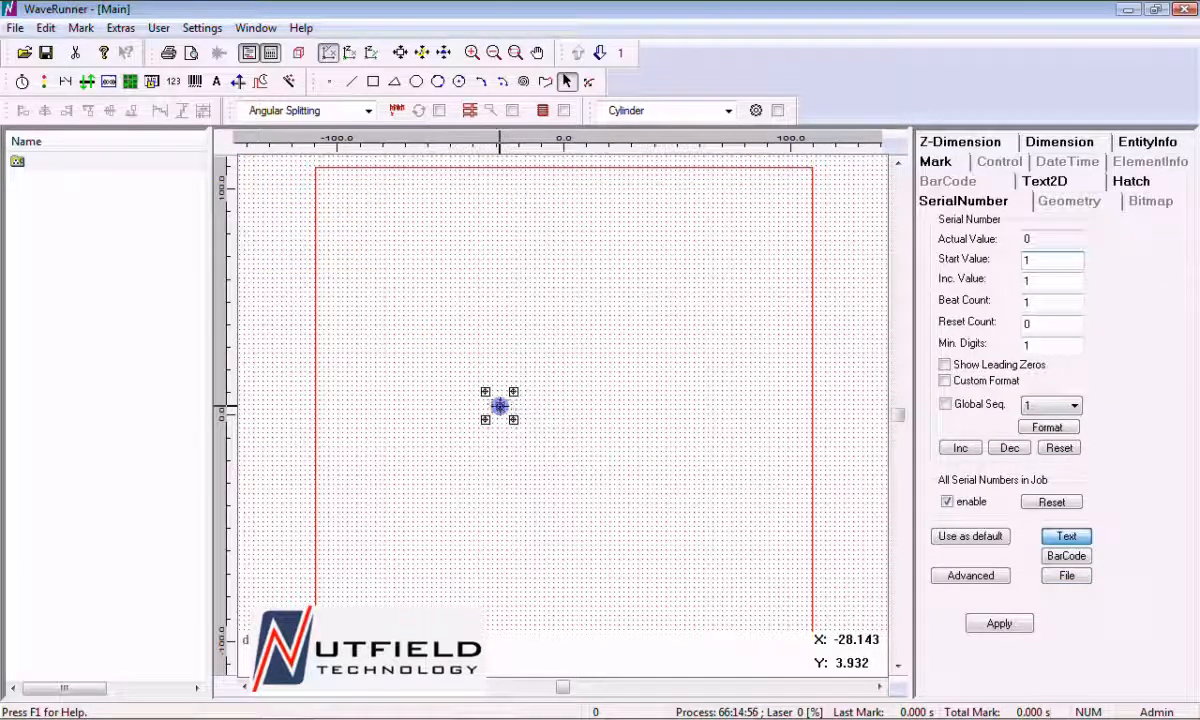
pyautogui.click(1067, 577)
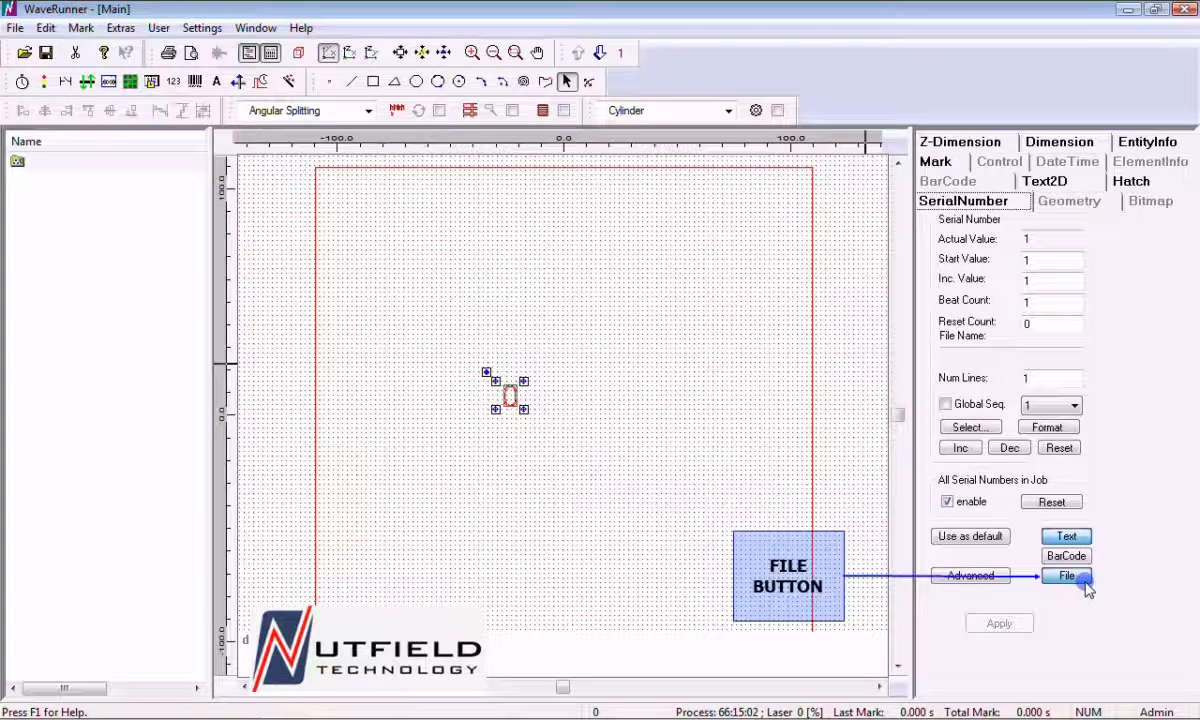
# Link the serial number to the ASCII file SERIAL NUMBER TEST.txt from the TRAINING DEMO FILES folder
pyautogui.click(993, 430)
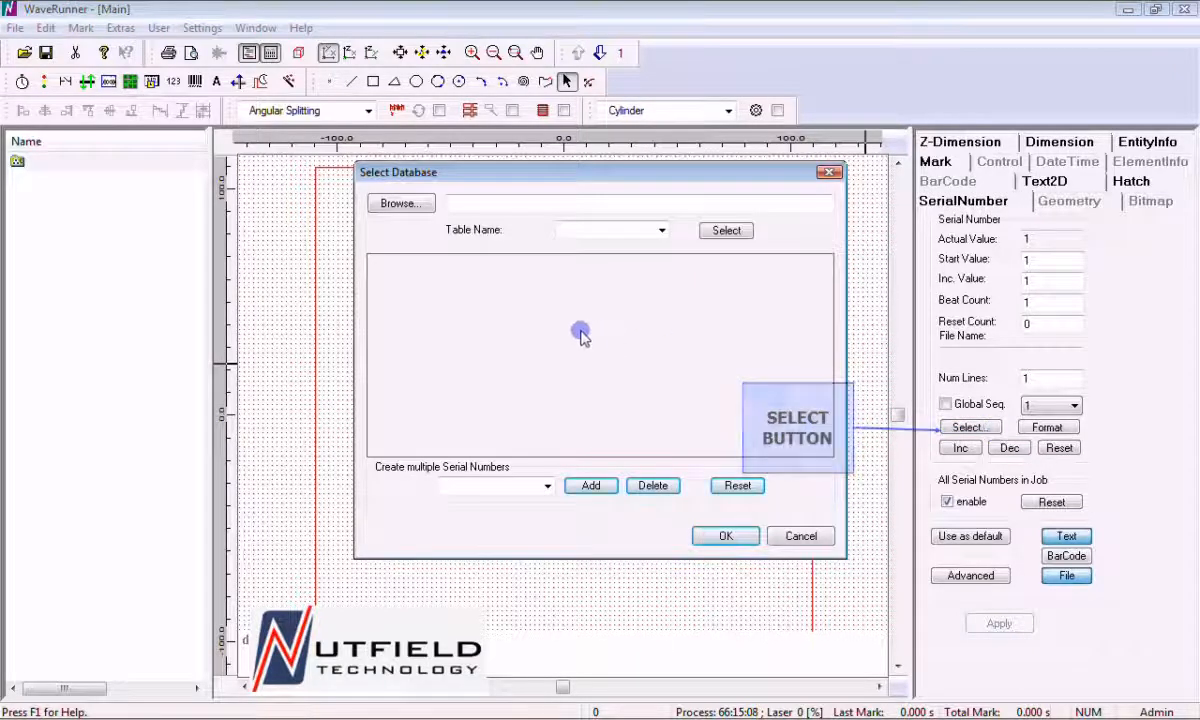
pyautogui.click(399, 204)
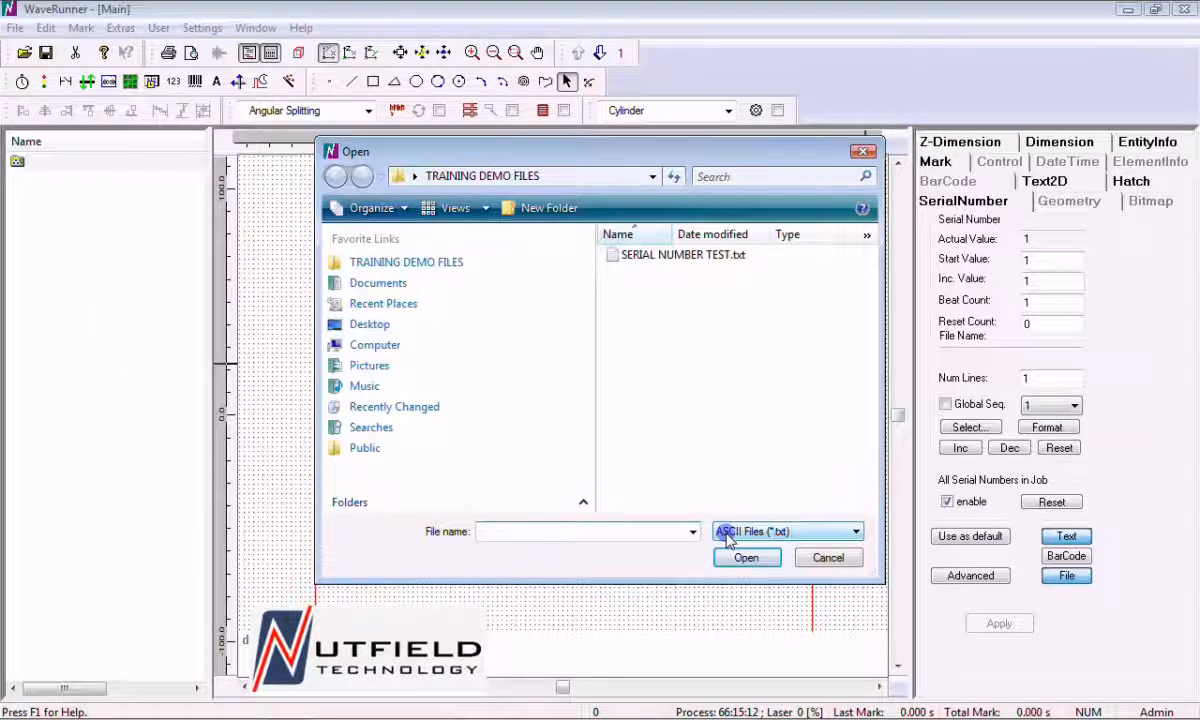
pyautogui.click(769, 532)
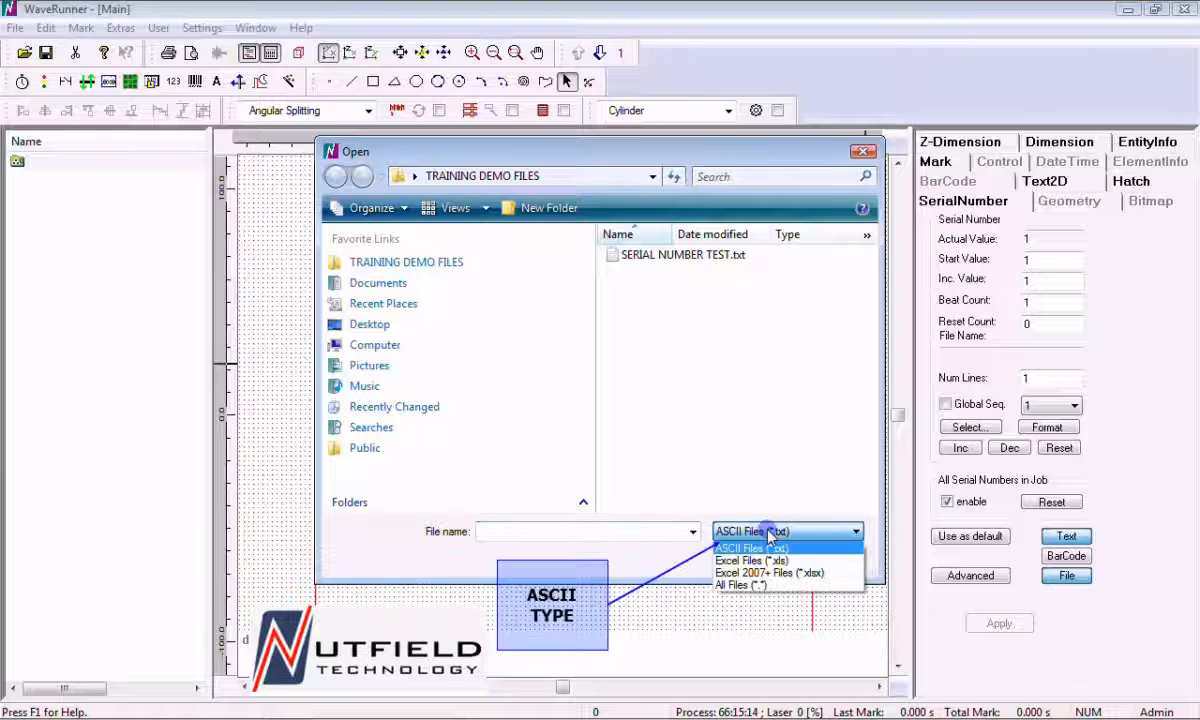
pyautogui.click(769, 532)
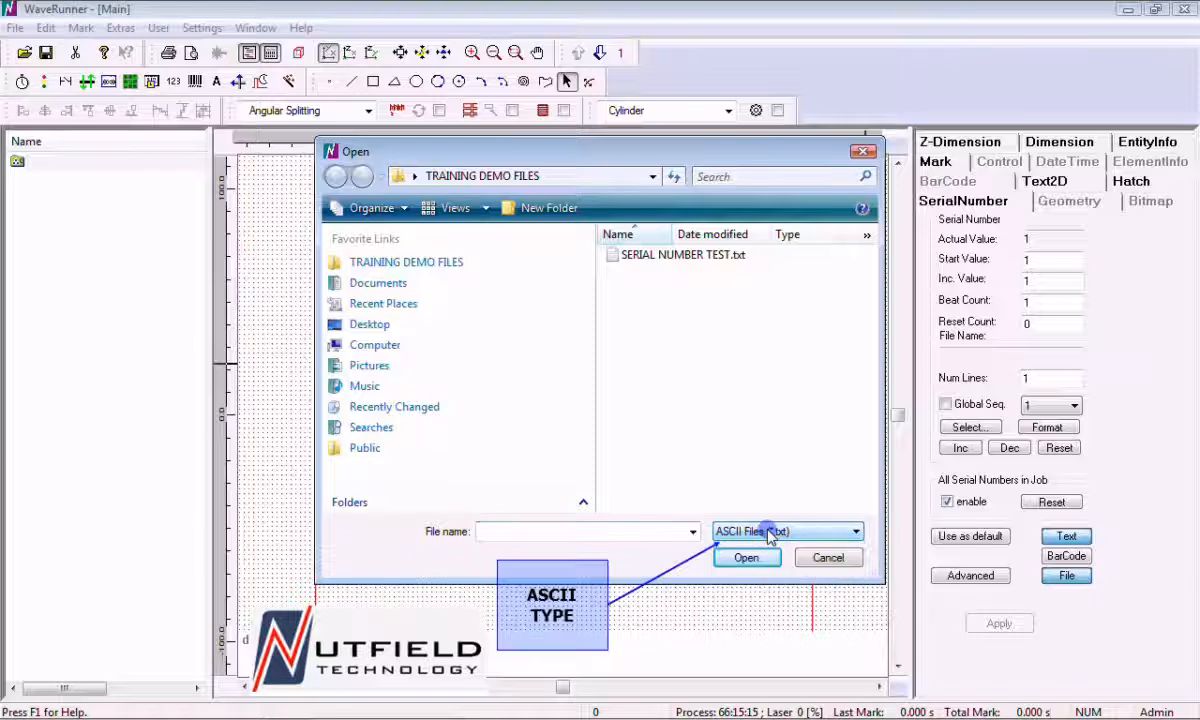
pyautogui.click(428, 266)
pyautogui.click(620, 256)
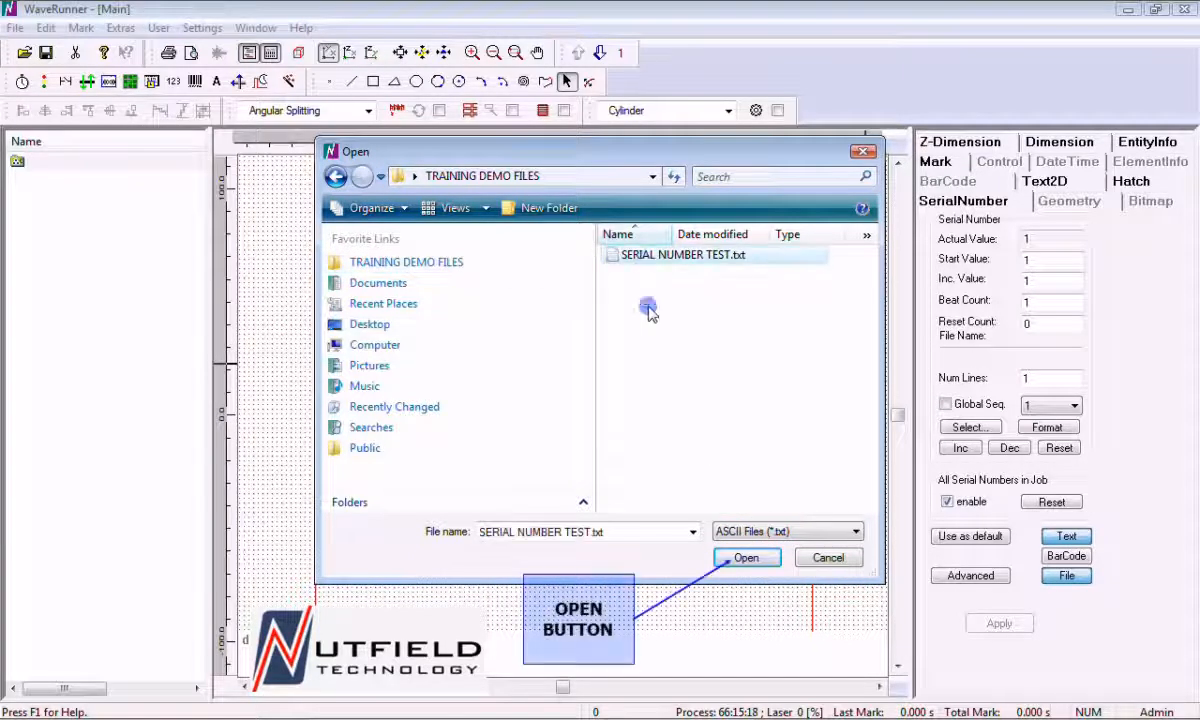
pyautogui.click(735, 548)
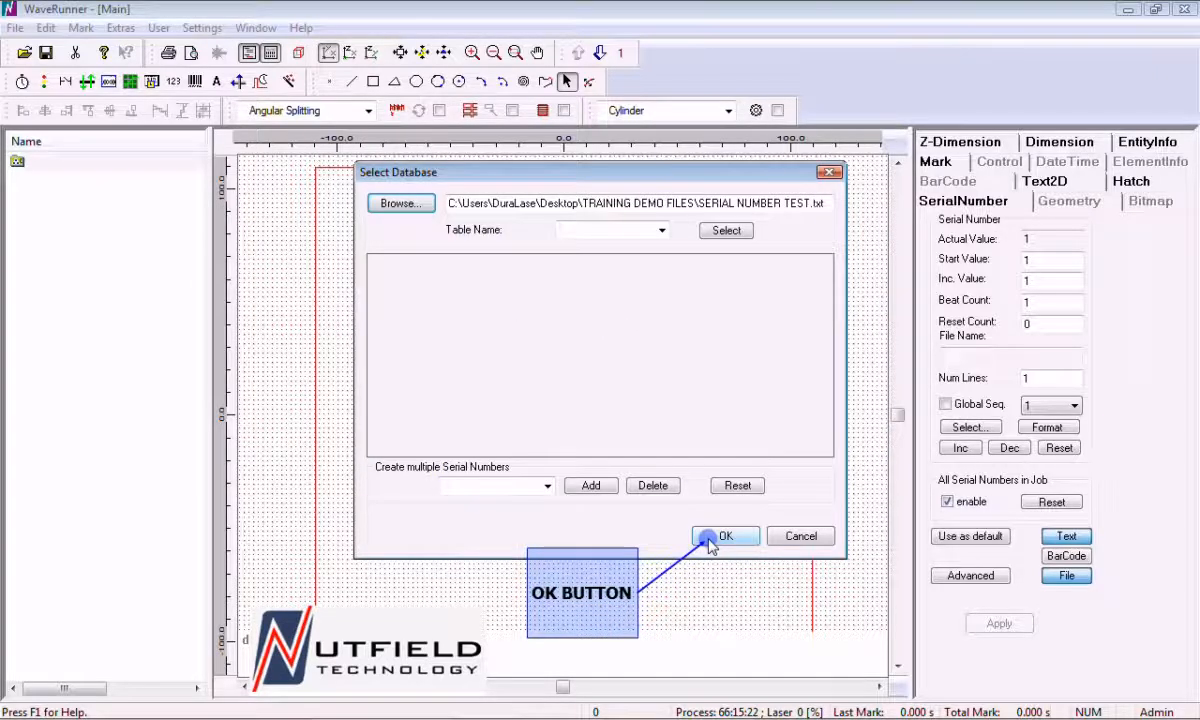
pyautogui.click(707, 540)
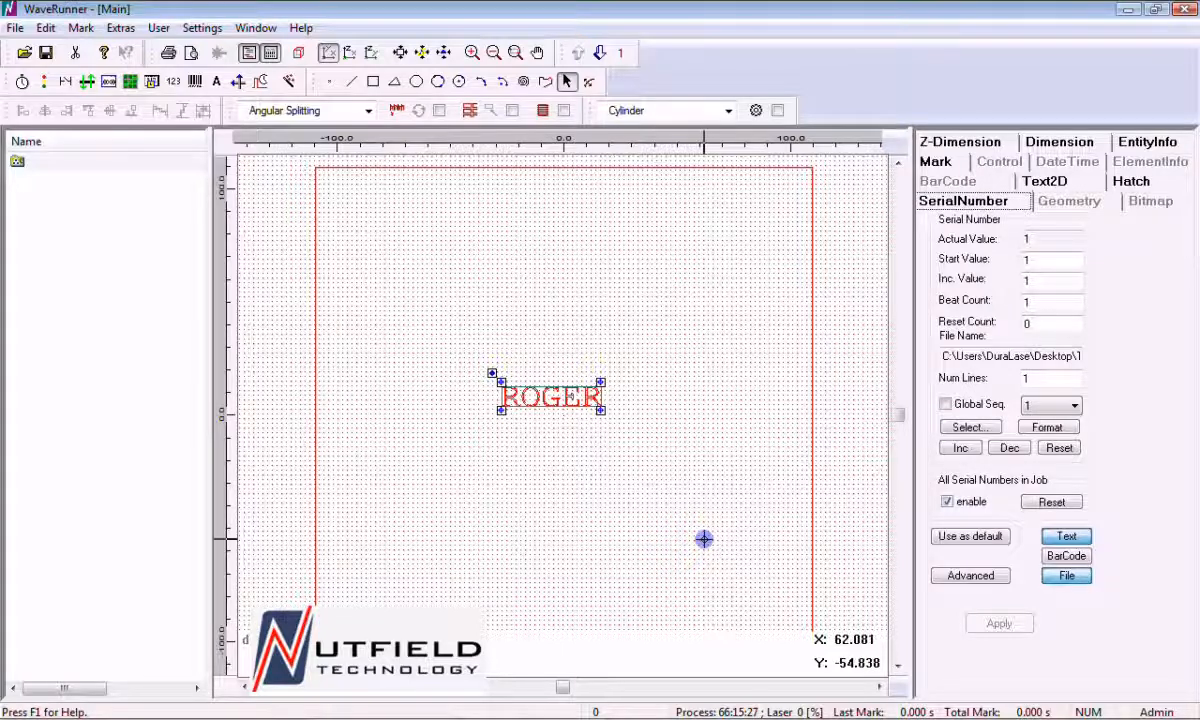
# Increment the serial number four times to check the entries read from the text file
pyautogui.click(950, 450)
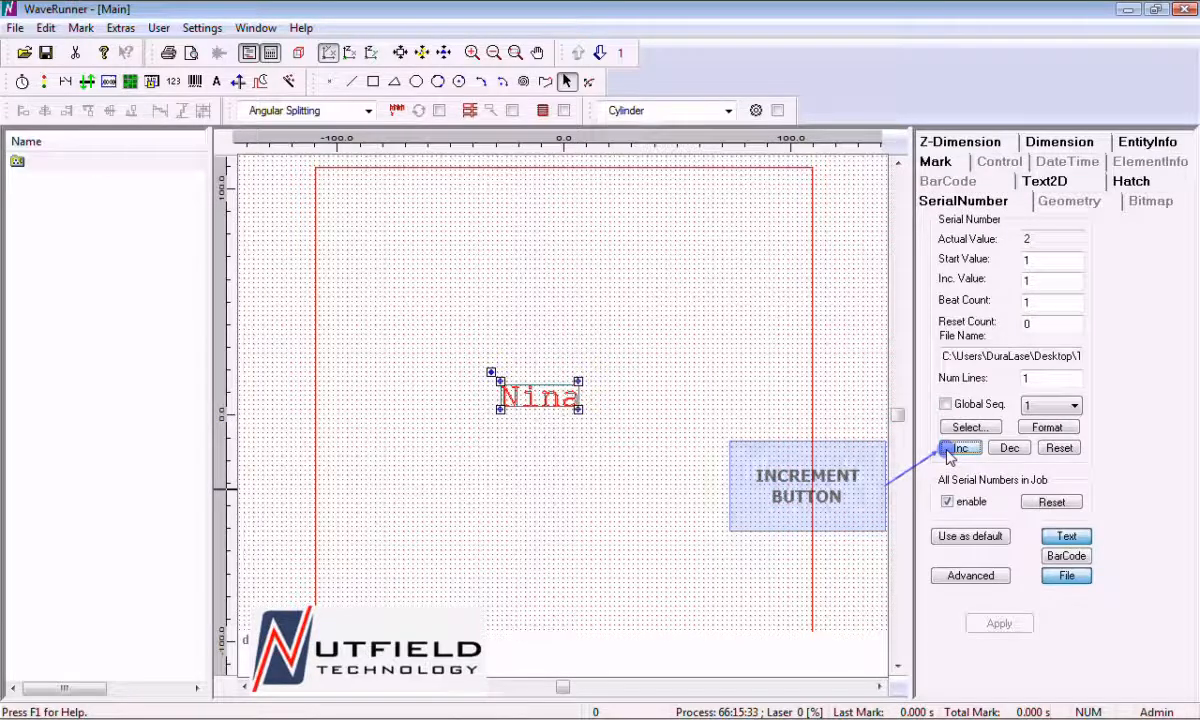
pyautogui.click(958, 448)
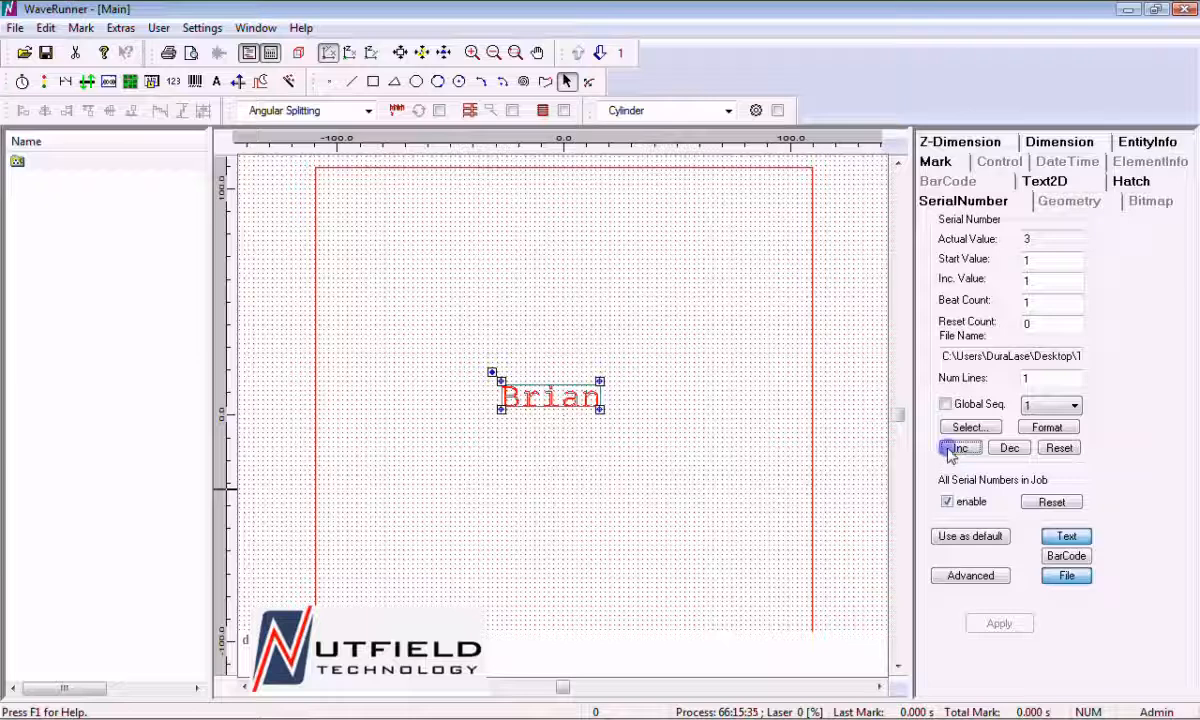
pyautogui.click(955, 449)
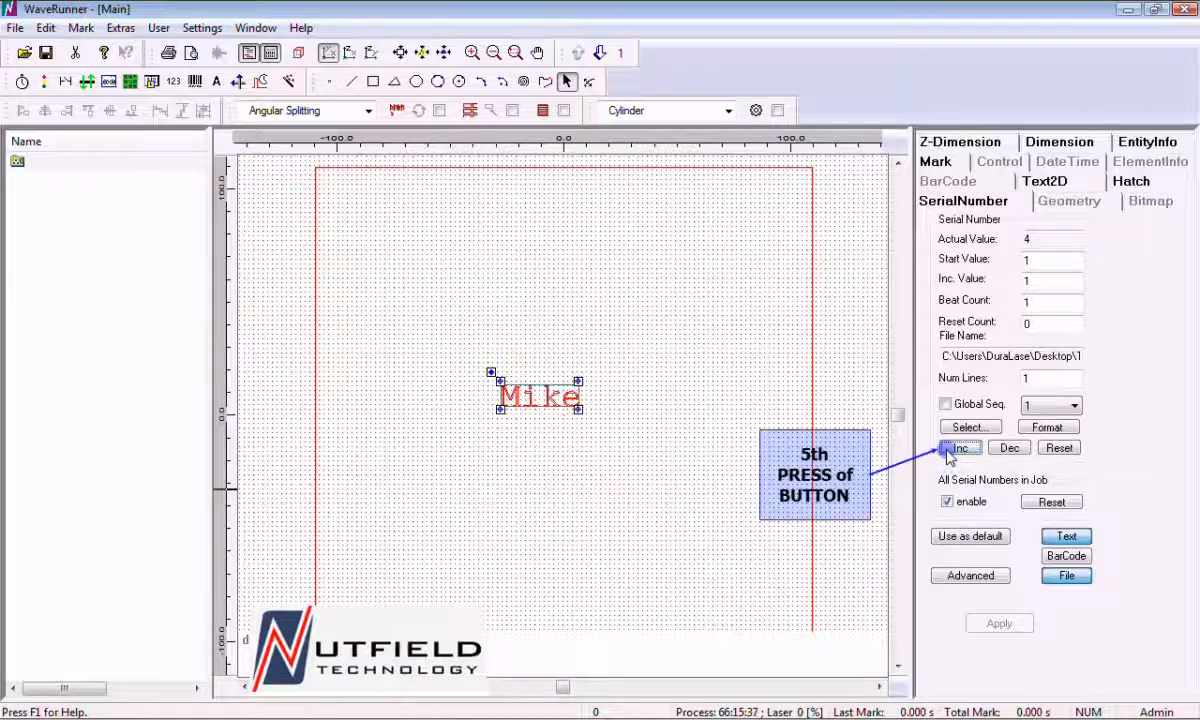
pyautogui.click(955, 449)
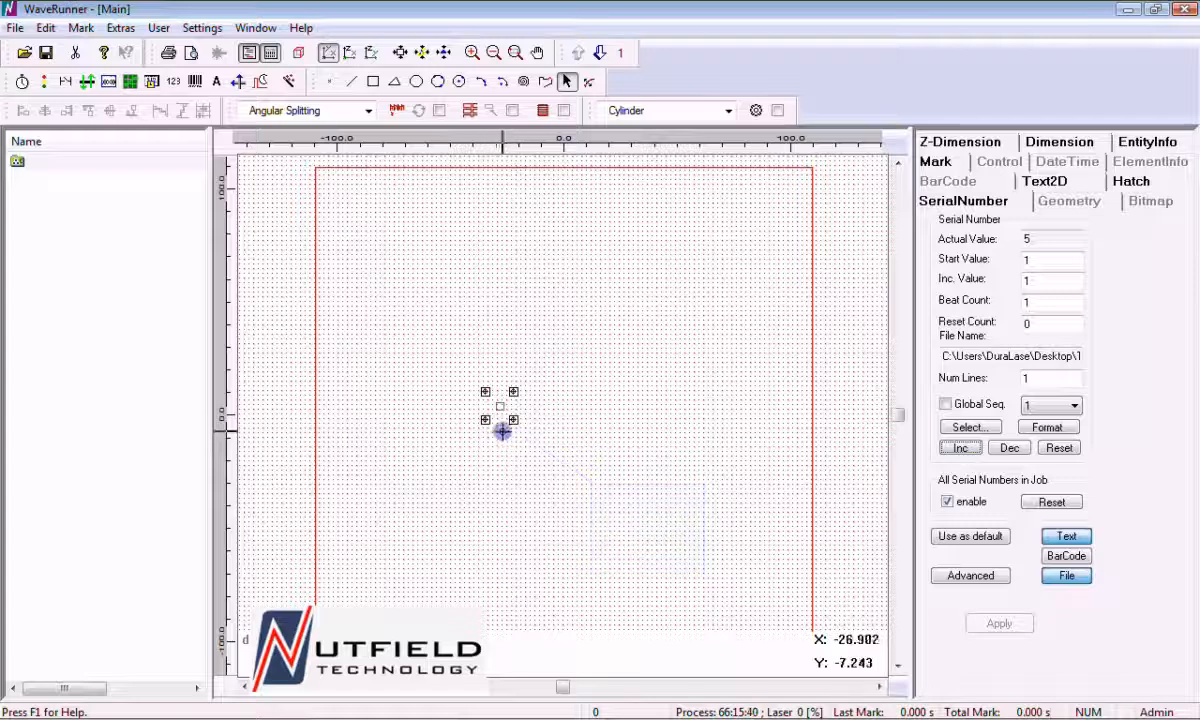
# Reset the serial number to its start value and delete it from the marking field
pyautogui.click(1059, 448)
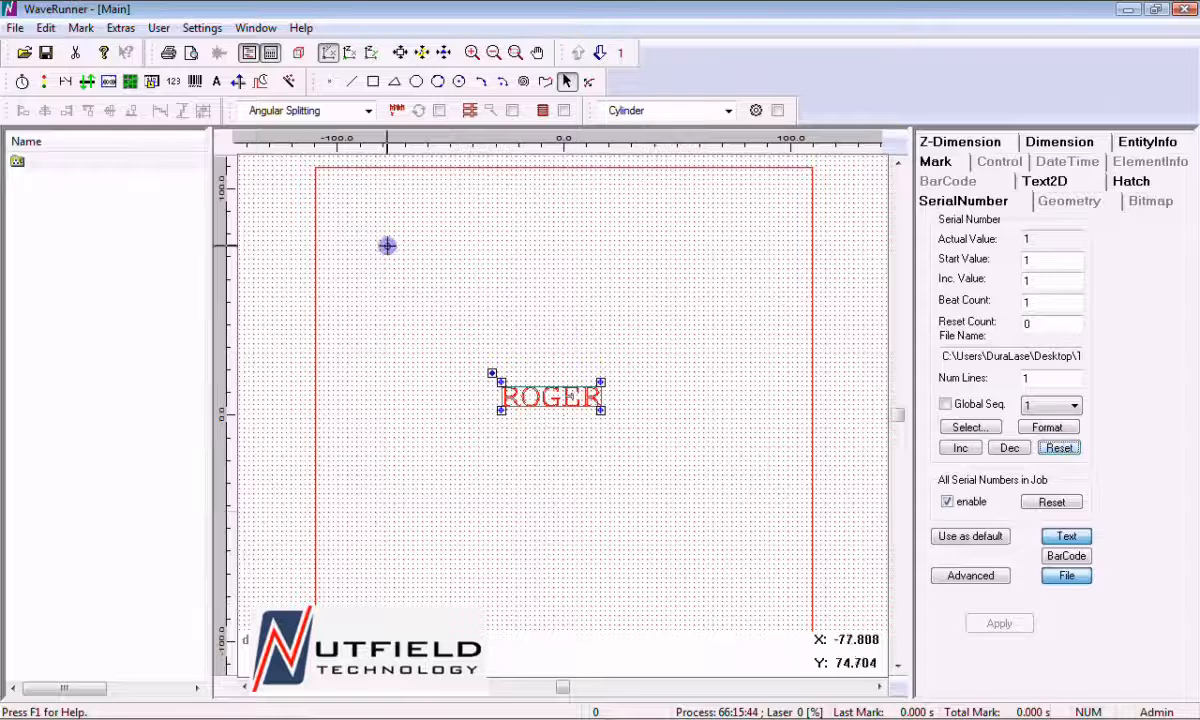
pyautogui.click(74, 56)
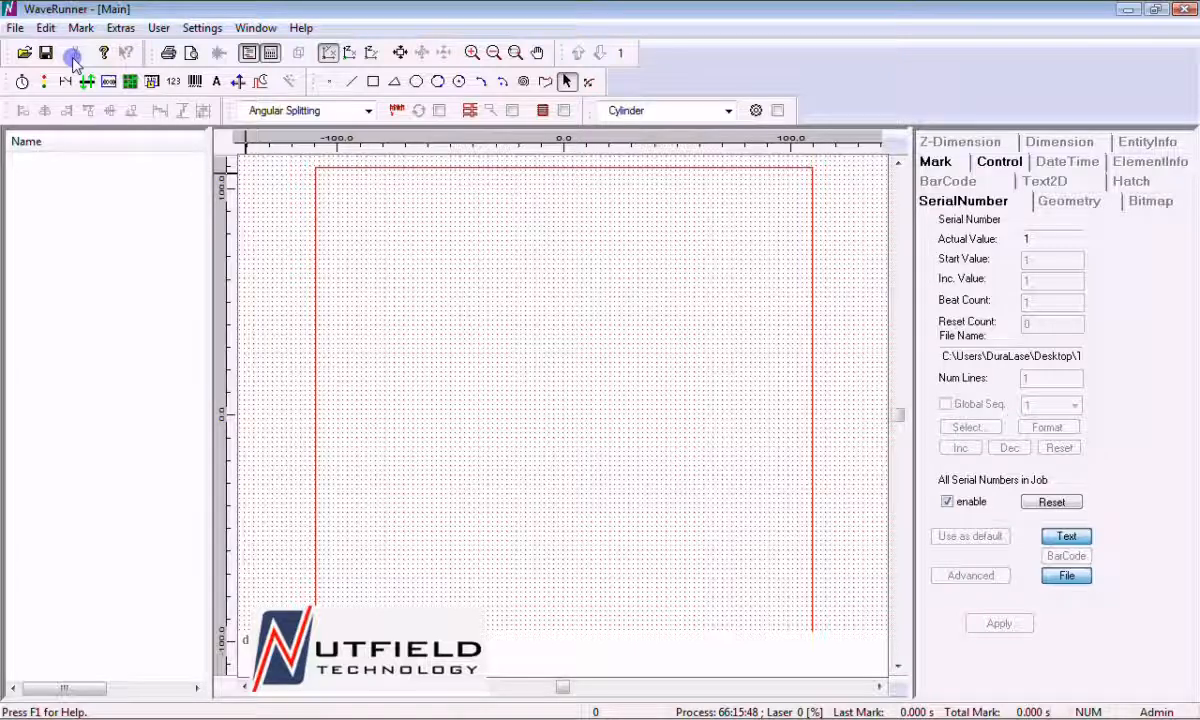
# Add a static text block with the spaced lines TYPE, NAME, MACHINE and SER NUM, and move it up and slightly left
pyautogui.click(217, 84)
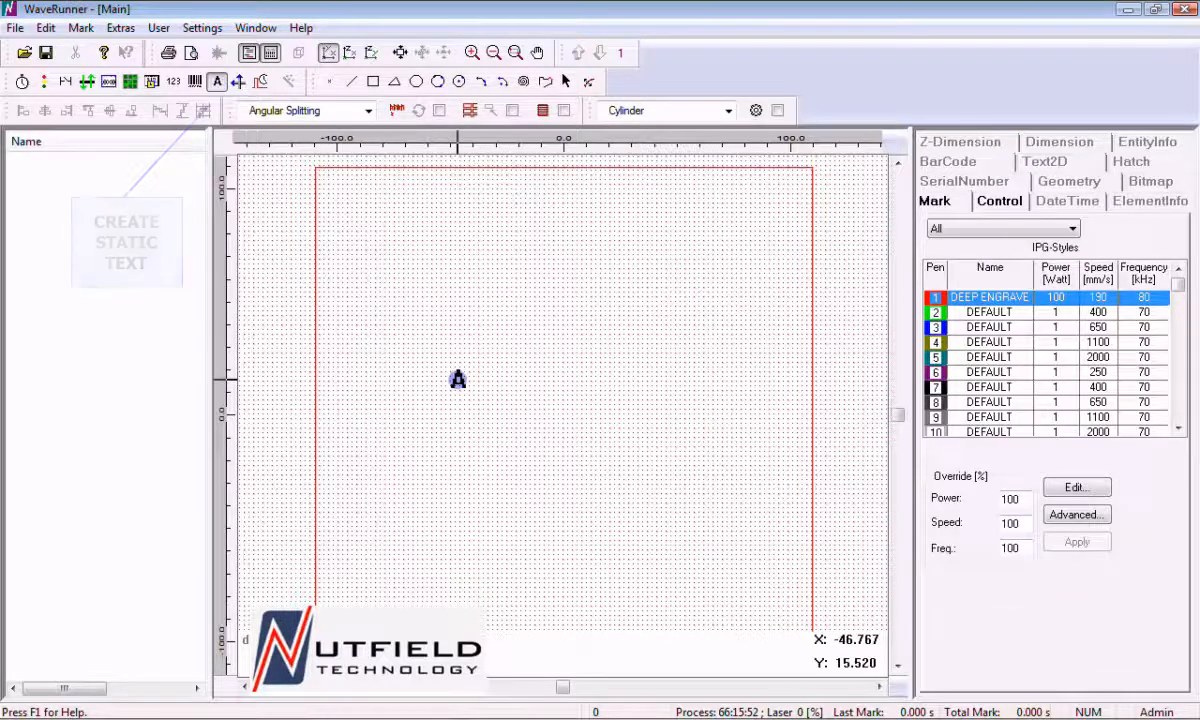
pyautogui.click(458, 379)
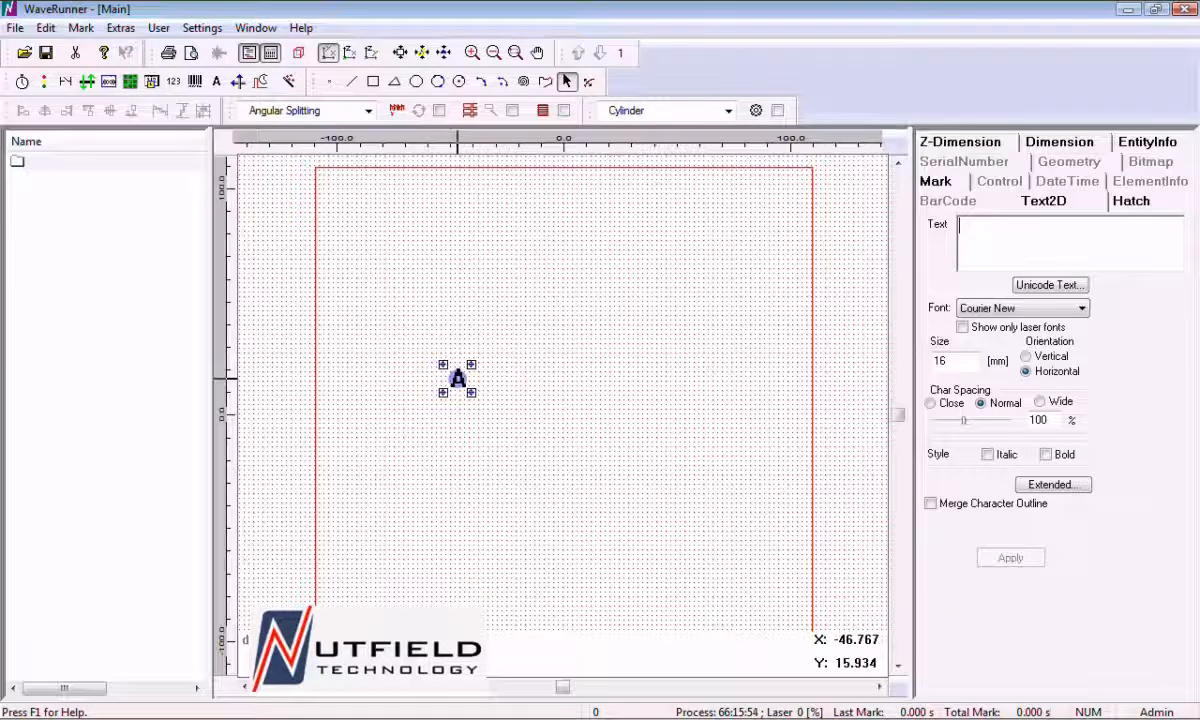
pyautogui.write('TYPE  NAME')
pyautogui.click(983, 558)
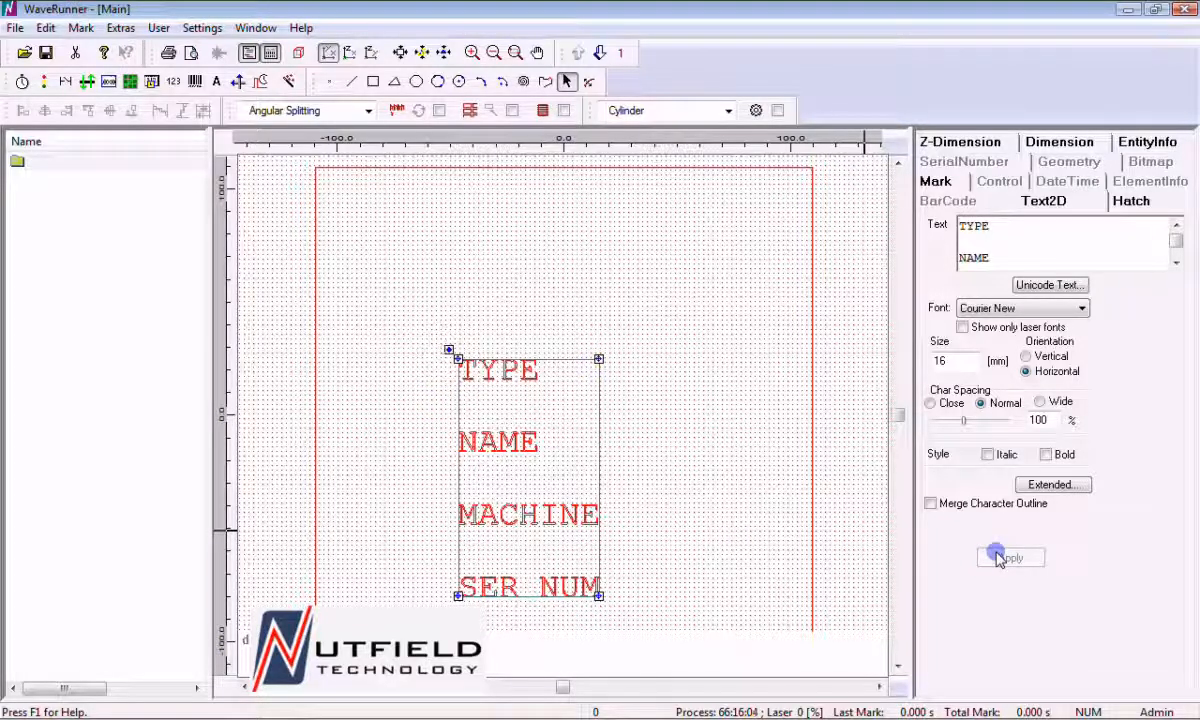
pyautogui.moveTo(608, 359); pyautogui.dragTo(575, 306)
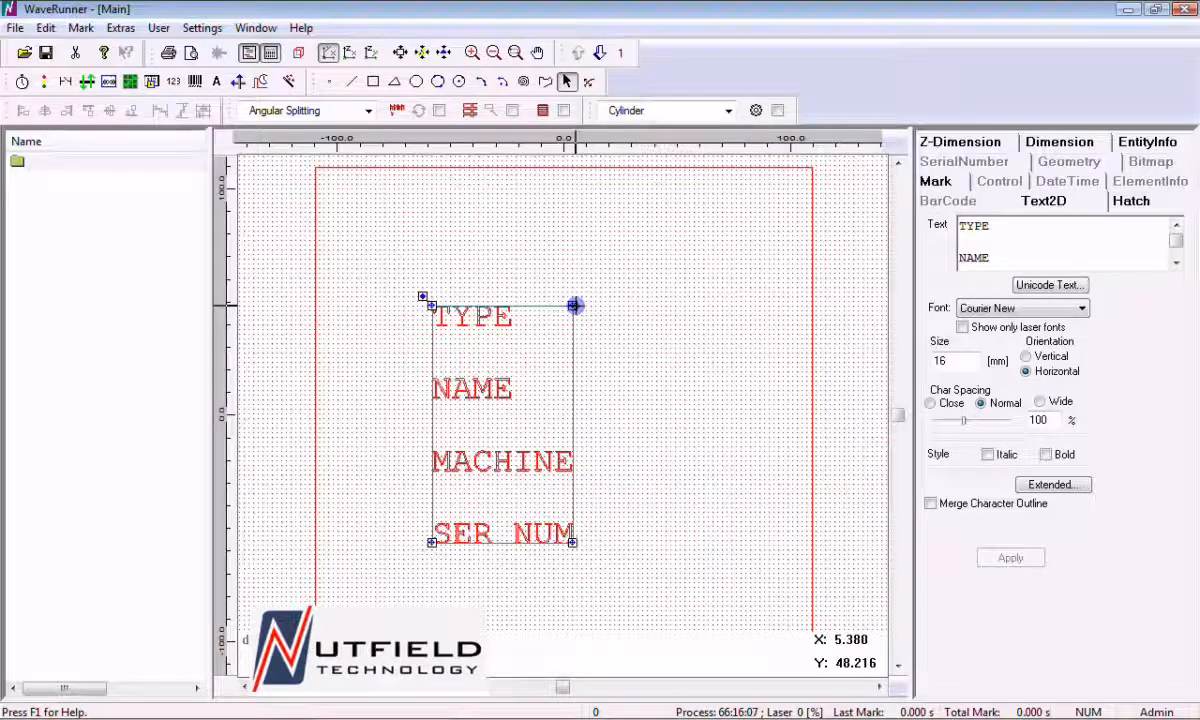
pyautogui.click(442, 249)
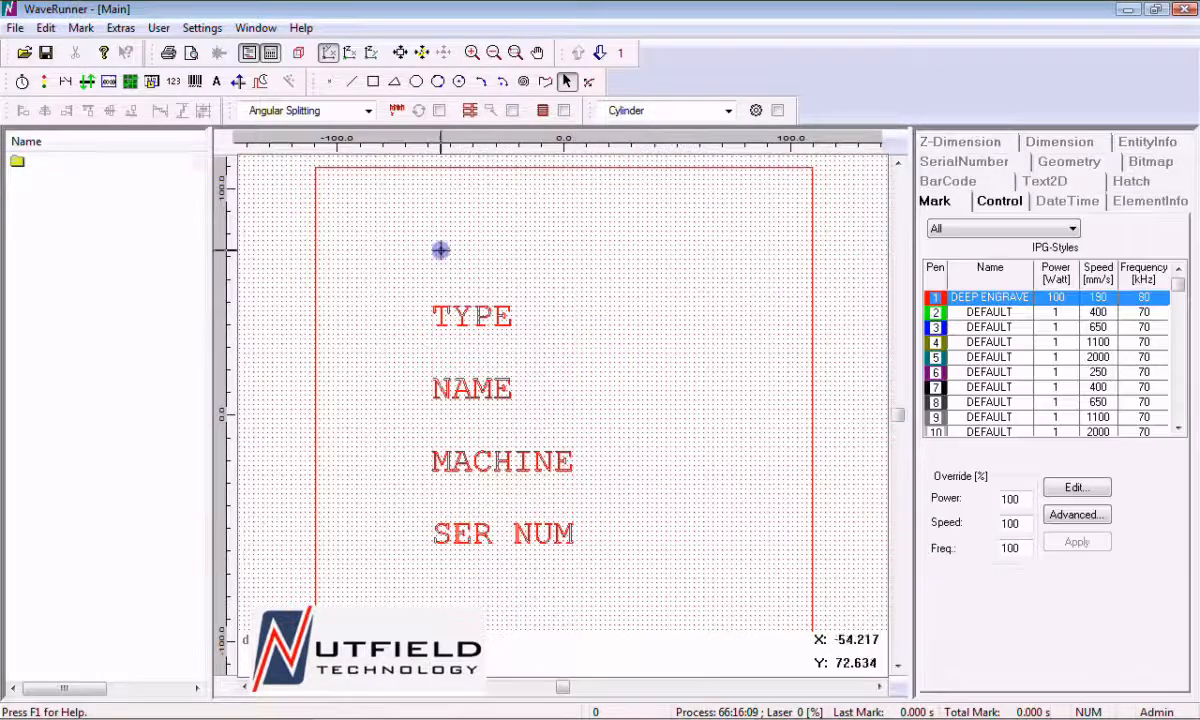
# Place a new serial number object just right of the TYPE label and set its source to a file
pyautogui.click(174, 82)
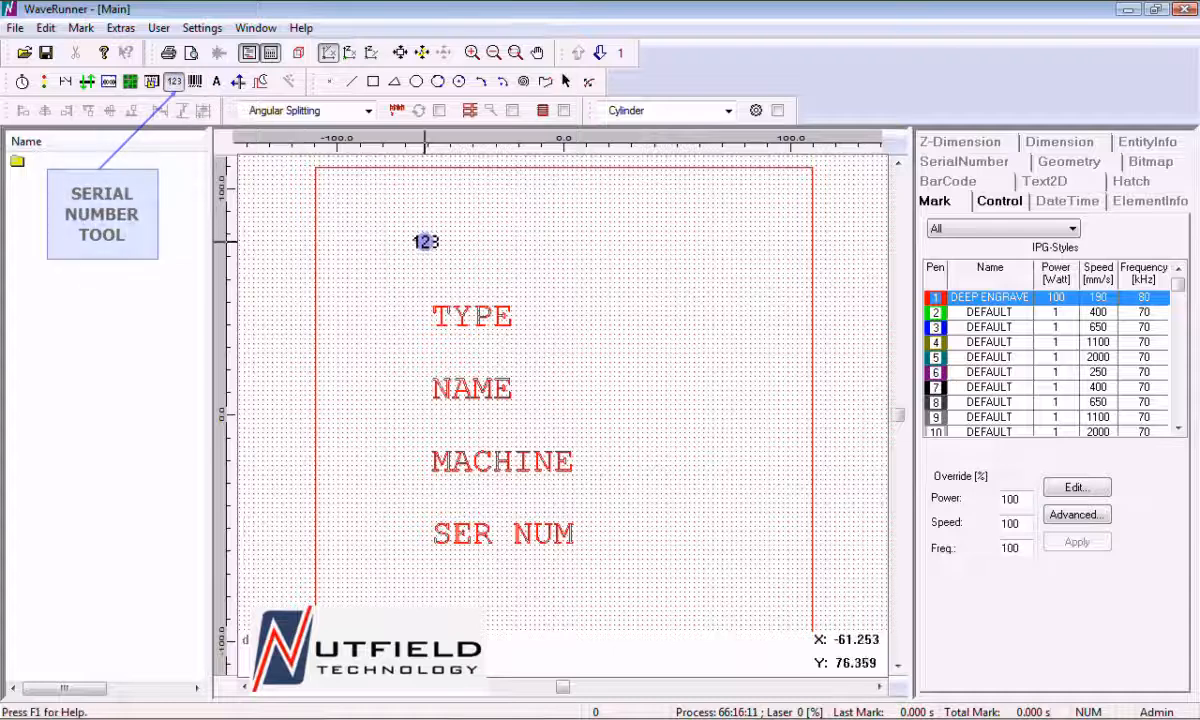
pyautogui.click(544, 314)
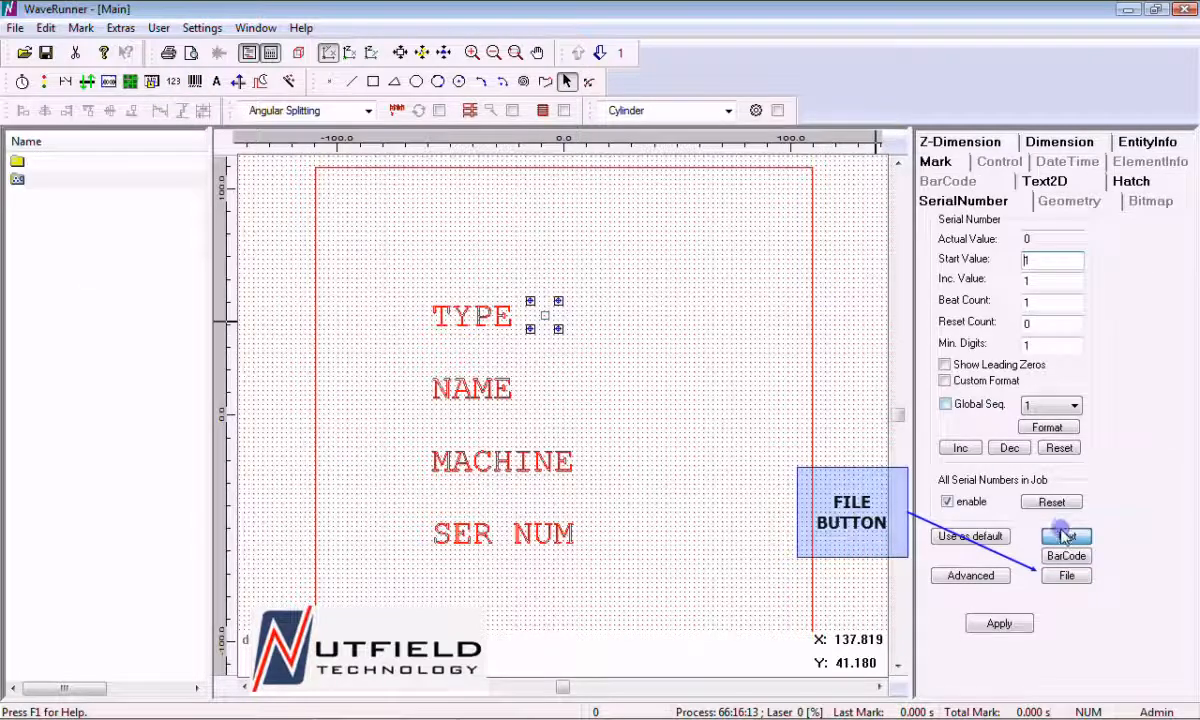
pyautogui.click(1066, 575)
# Link the serial number beside TYPE to the Excel file sernum_test.xls, using the type column of table Sheet1$
pyautogui.click(975, 430)
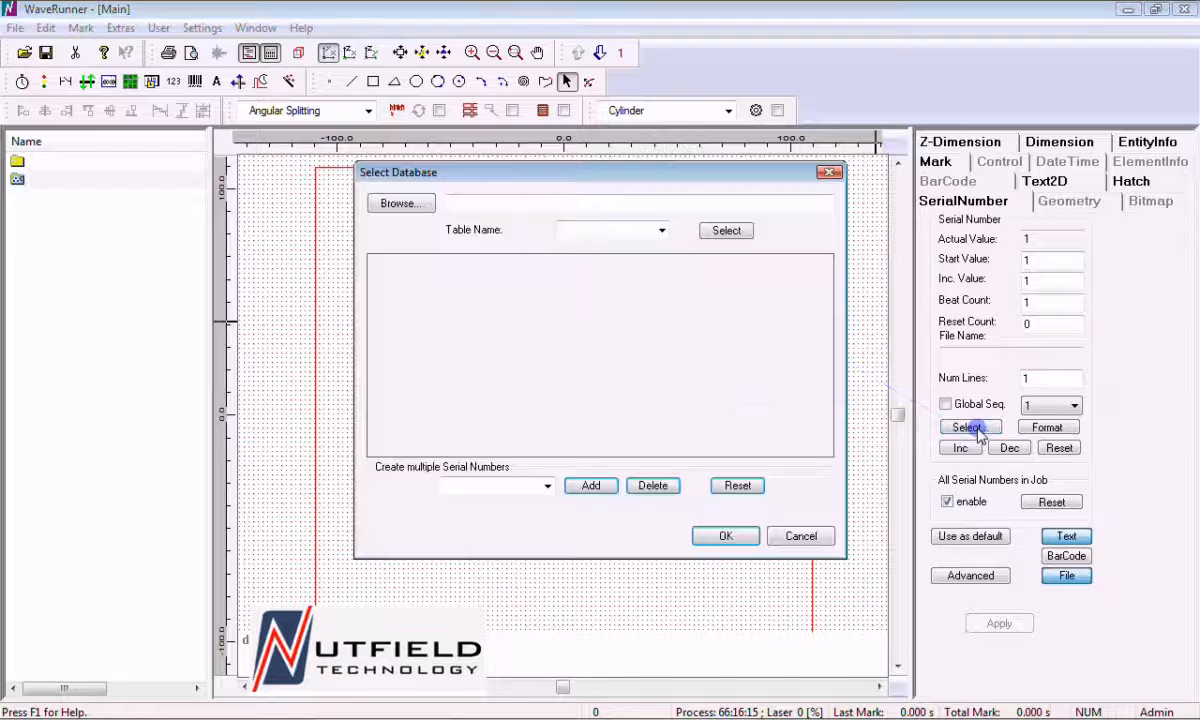
pyautogui.click(401, 203)
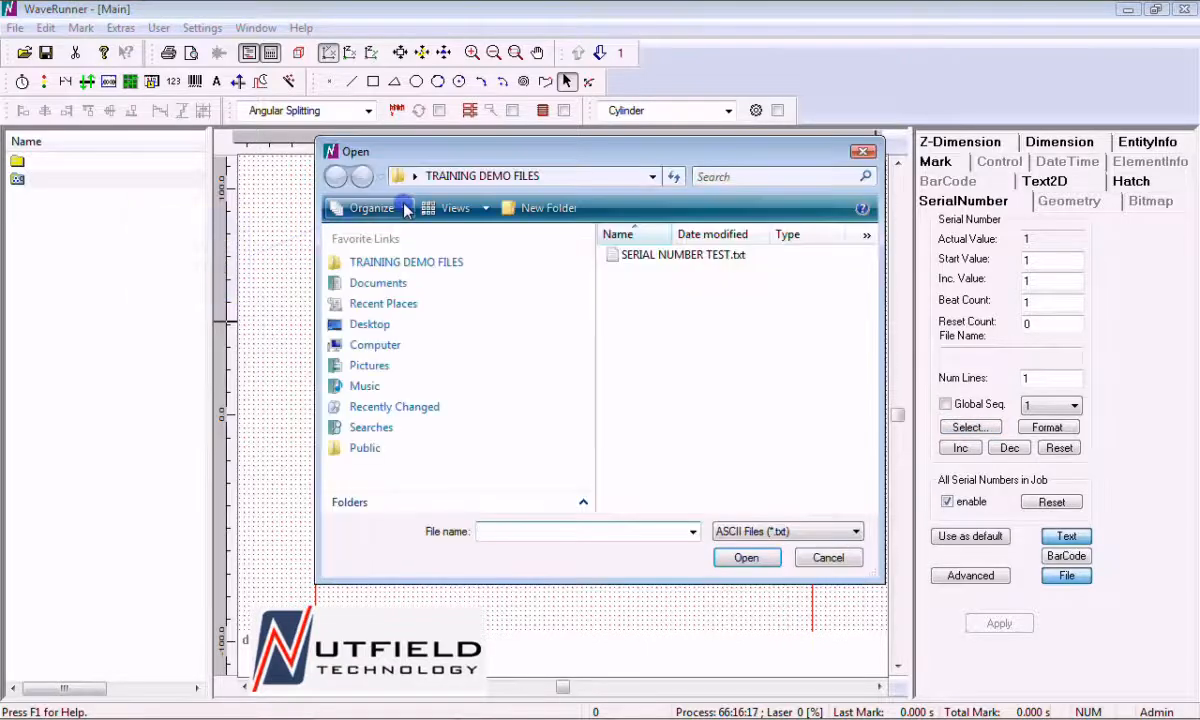
pyautogui.click(817, 531)
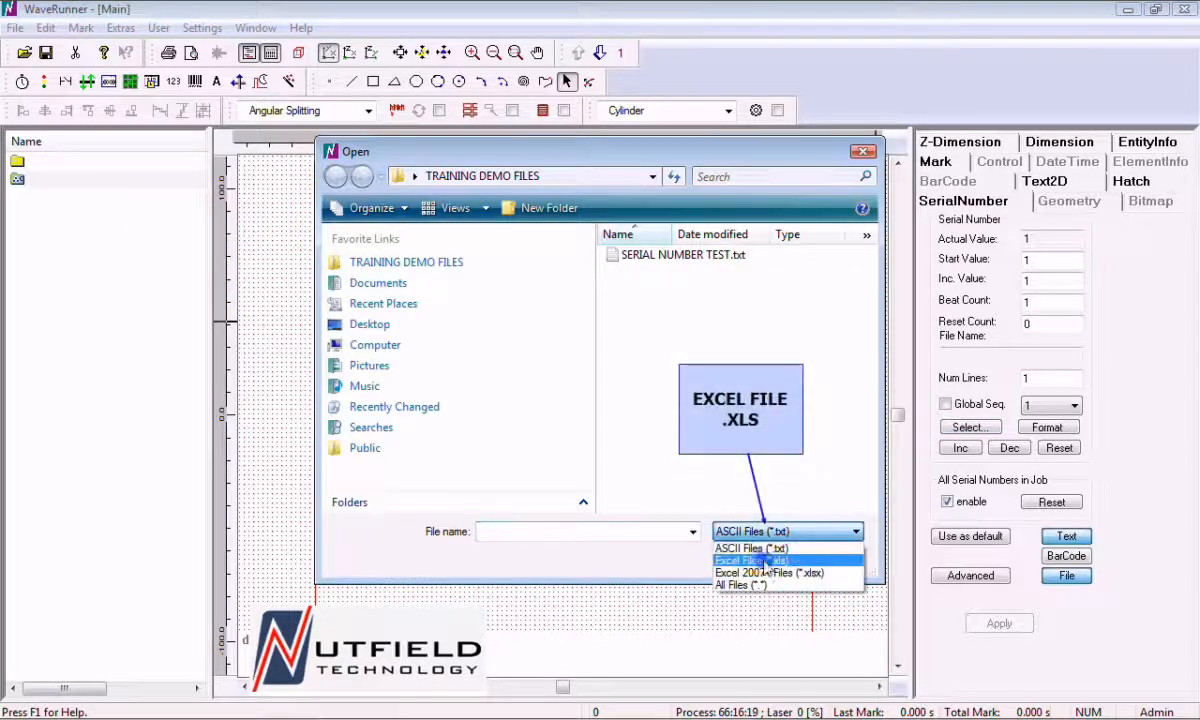
pyautogui.click(760, 561)
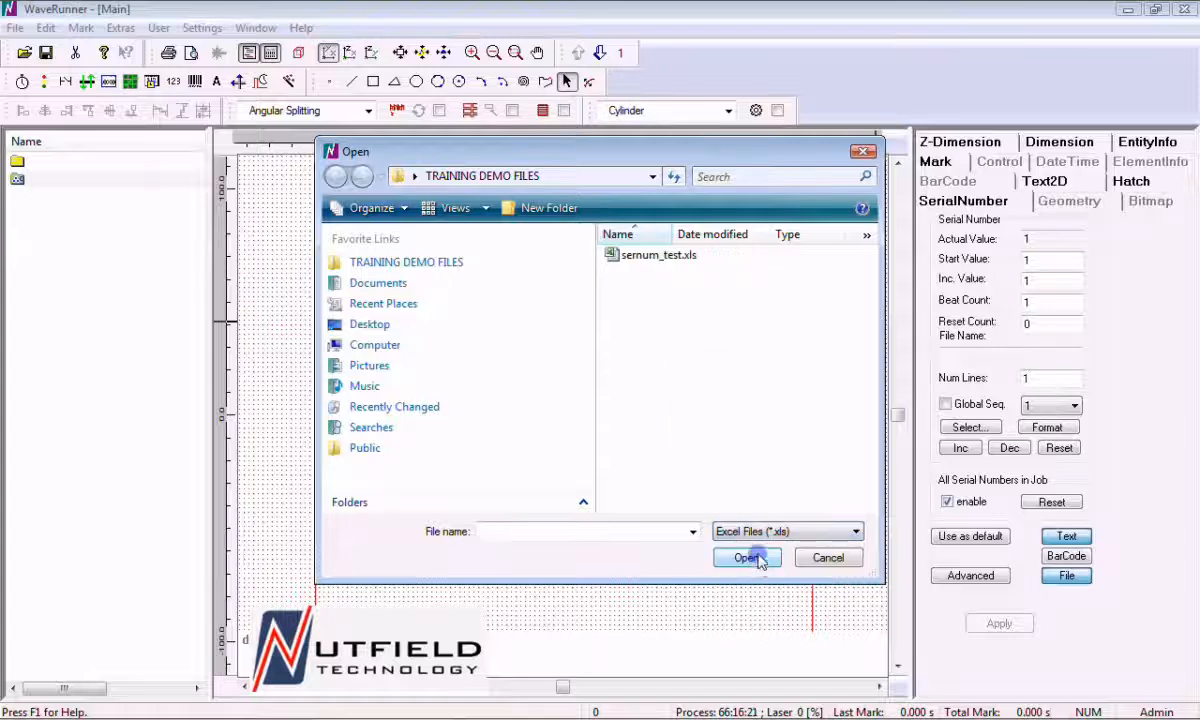
pyautogui.click(689, 258)
pyautogui.click(746, 557)
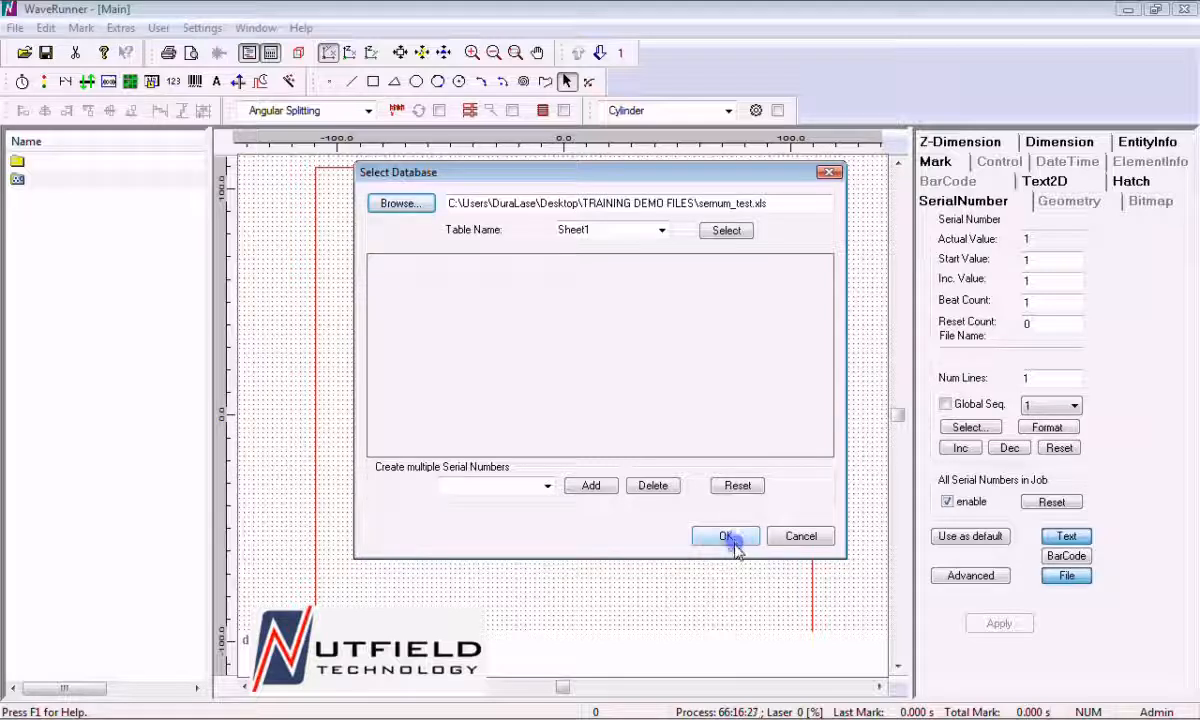
pyautogui.click(661, 230)
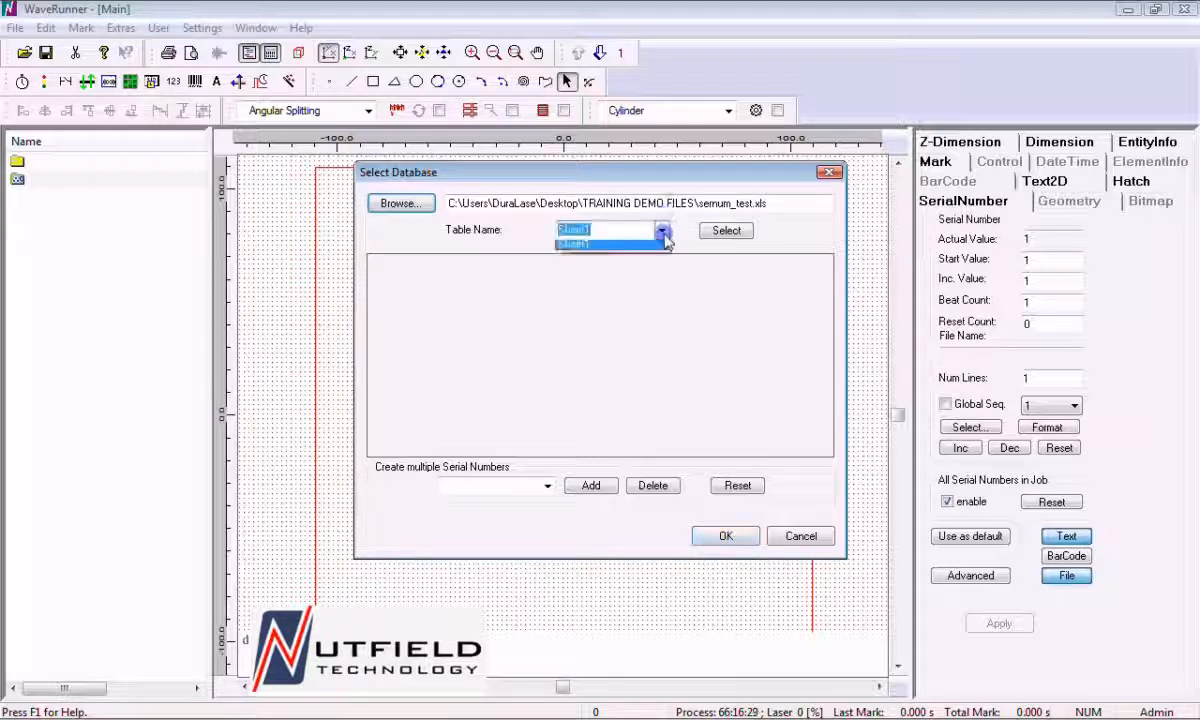
pyautogui.click(724, 233)
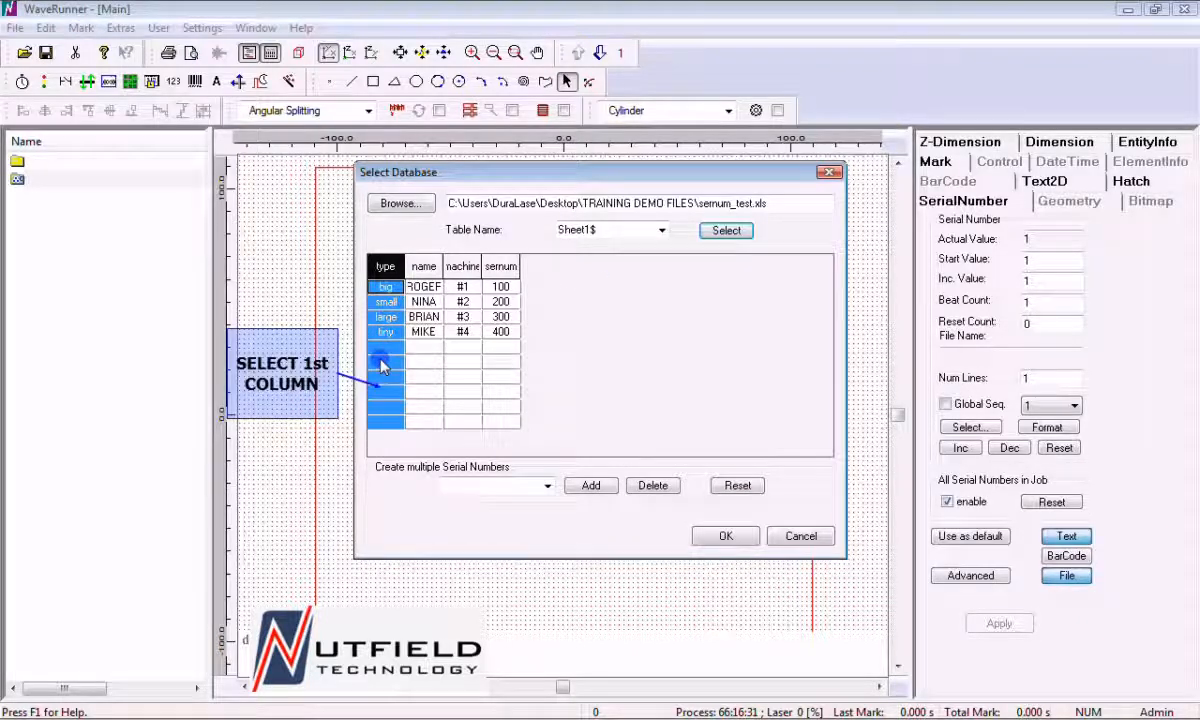
pyautogui.click(719, 537)
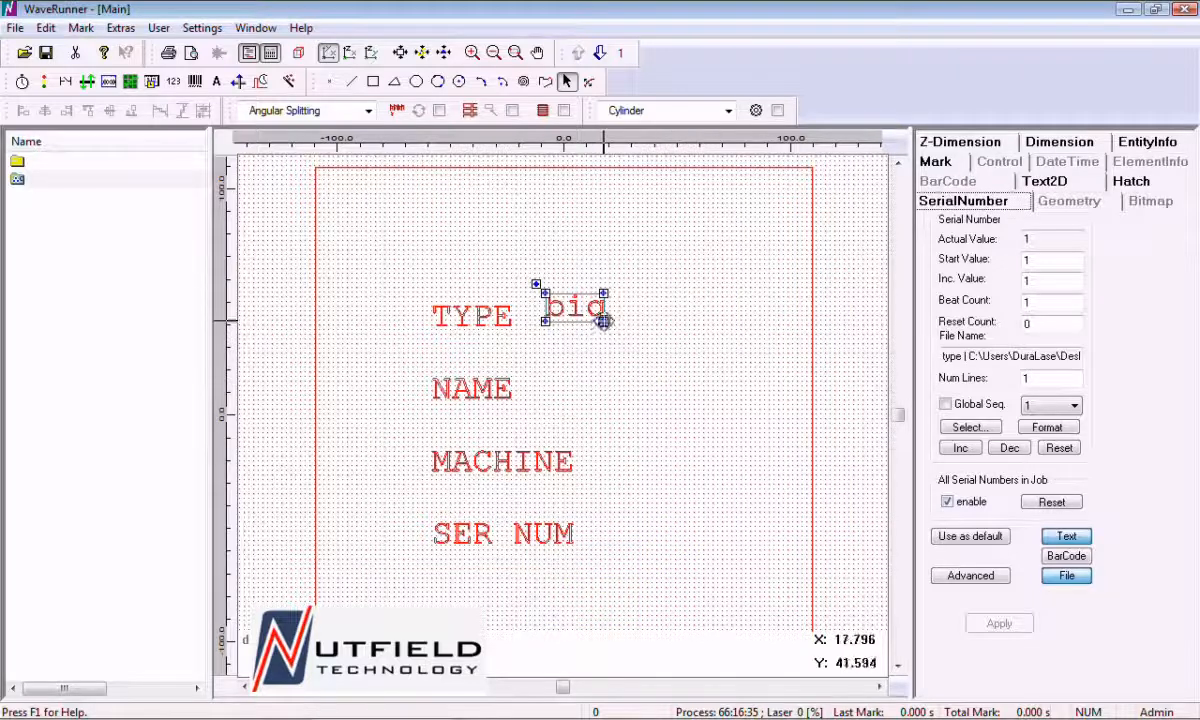
# Align the serial number with the TYPE label, duplicate it and position the copy beside the NAME label
pyautogui.moveTo(603, 321); pyautogui.dragTo(604, 323)
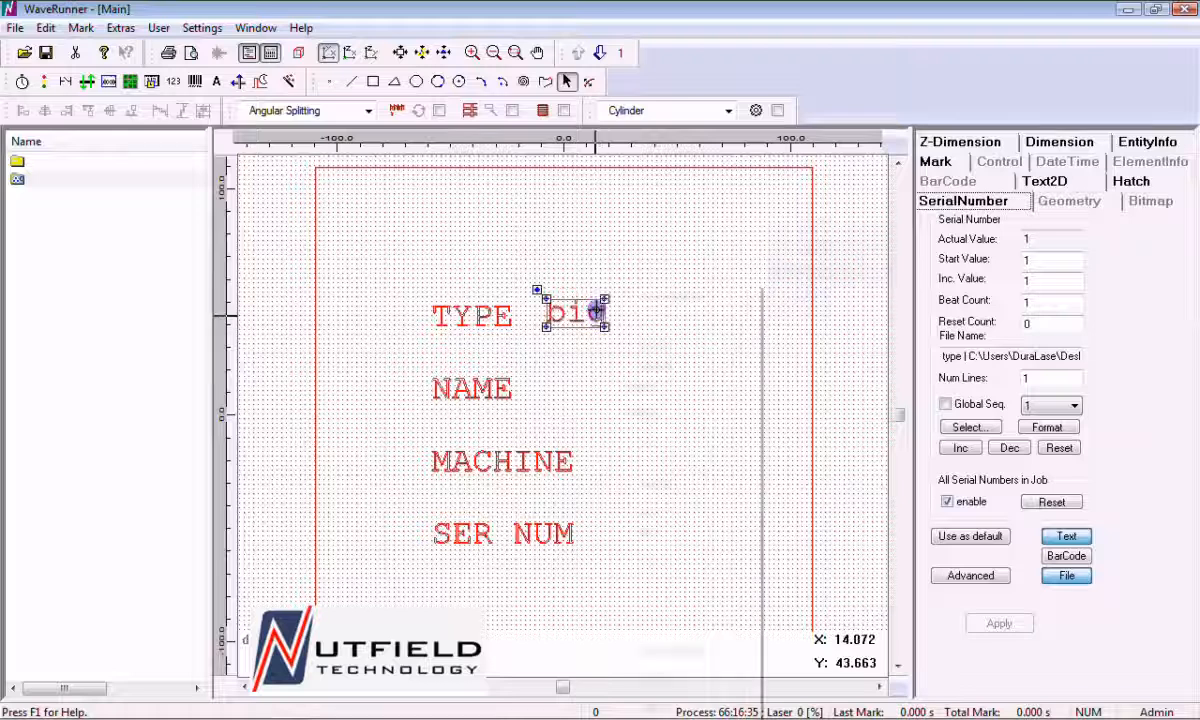
pyautogui.rightClick(596, 311)
pyautogui.click(632, 342)
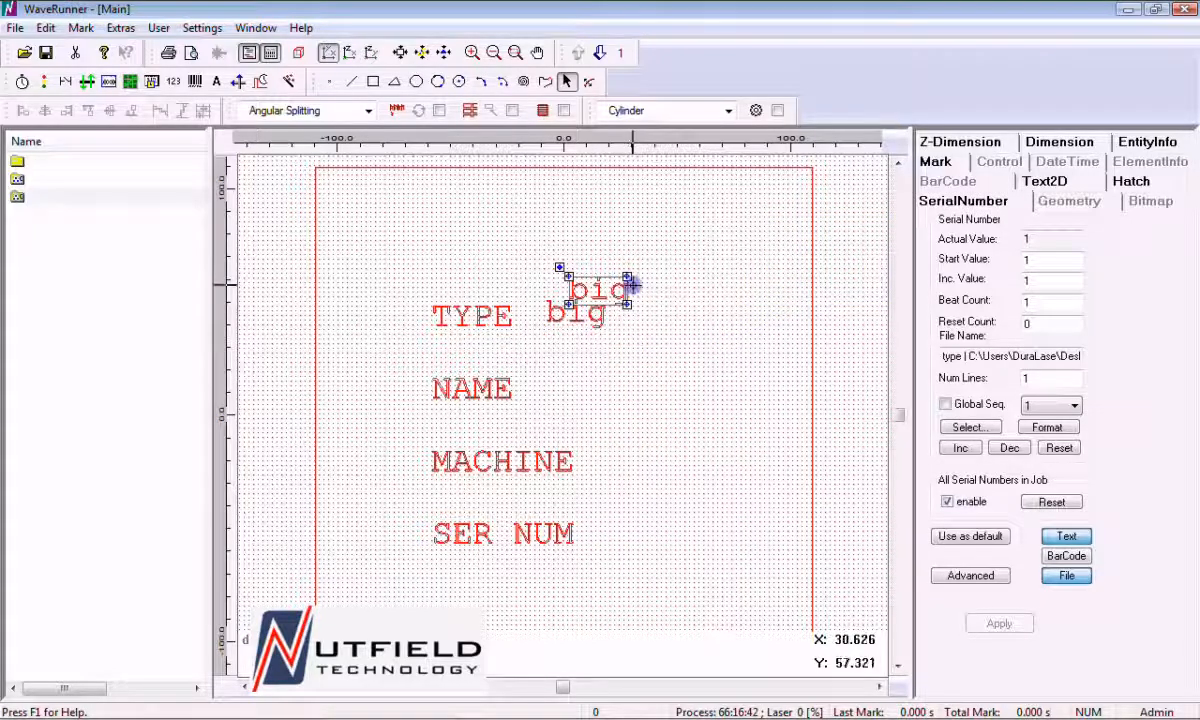
pyautogui.moveTo(621, 273); pyautogui.dragTo(604, 376)
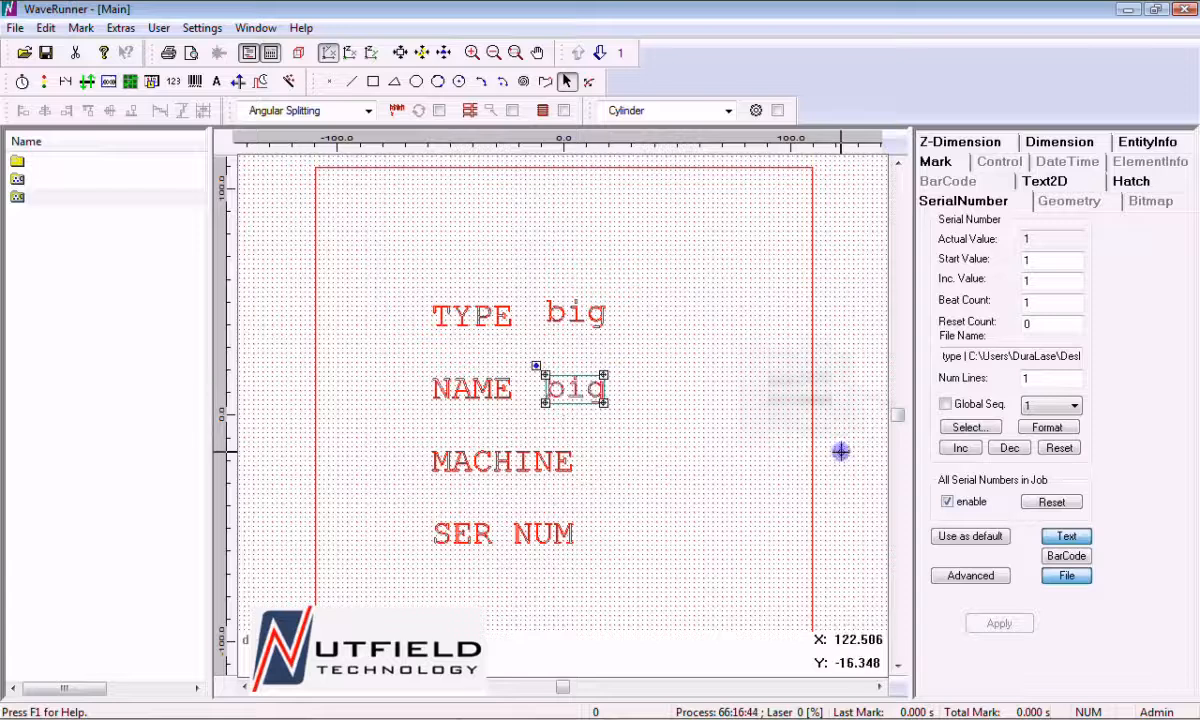
# Link the serial number beside the NAME label to the name column of table Sheet1$ in sernum_test.xls
pyautogui.click(966, 427)
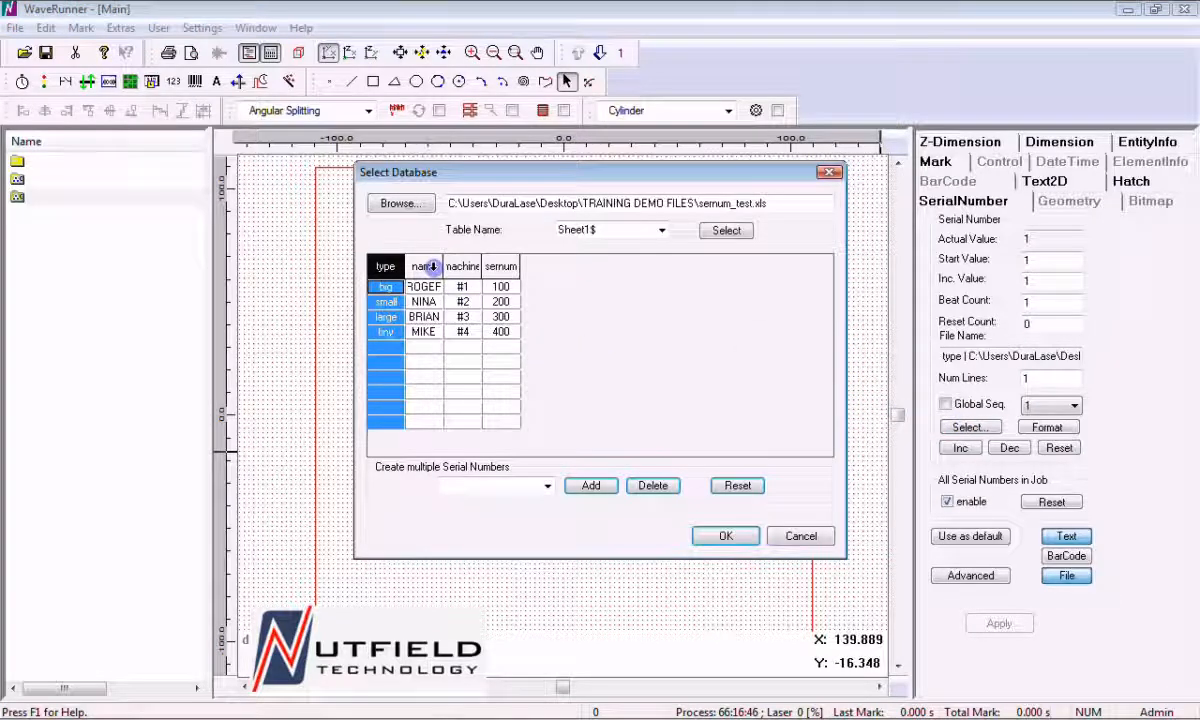
pyautogui.click(432, 266)
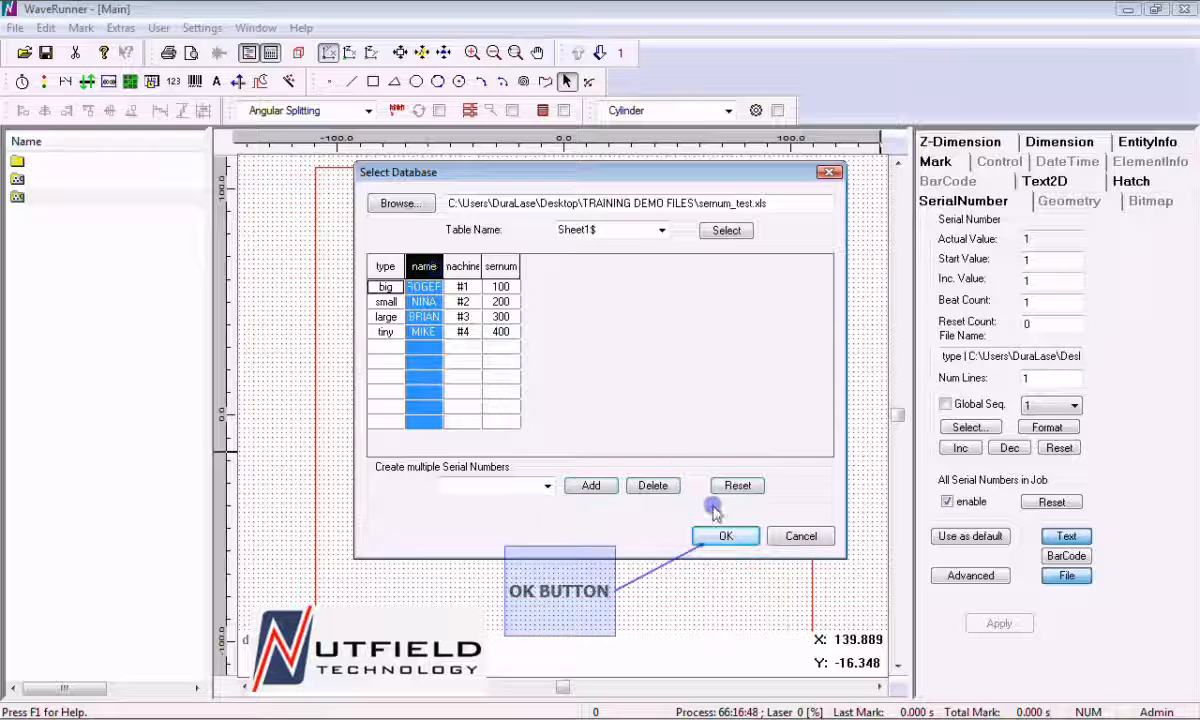
pyautogui.click(720, 536)
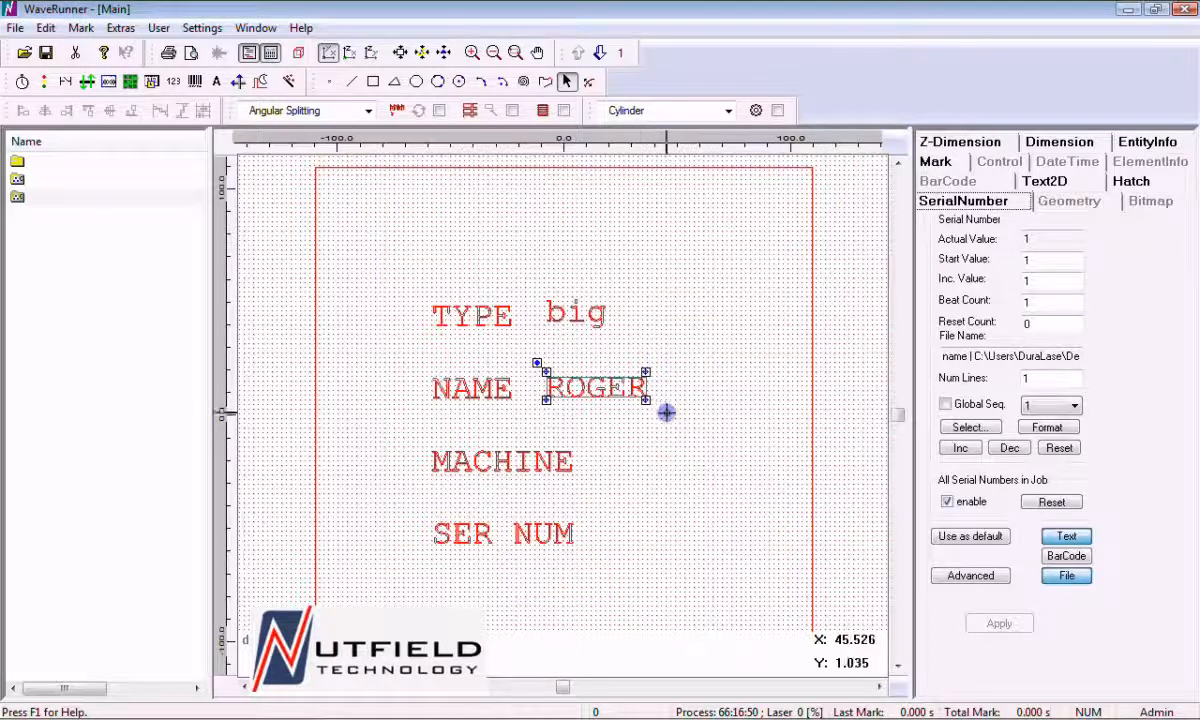
# Place a duplicate of the NAME serial number beside the MACHINE label and link it to the machine column of Sheet1$
pyautogui.rightClick(635, 383)
pyautogui.click(690, 343)
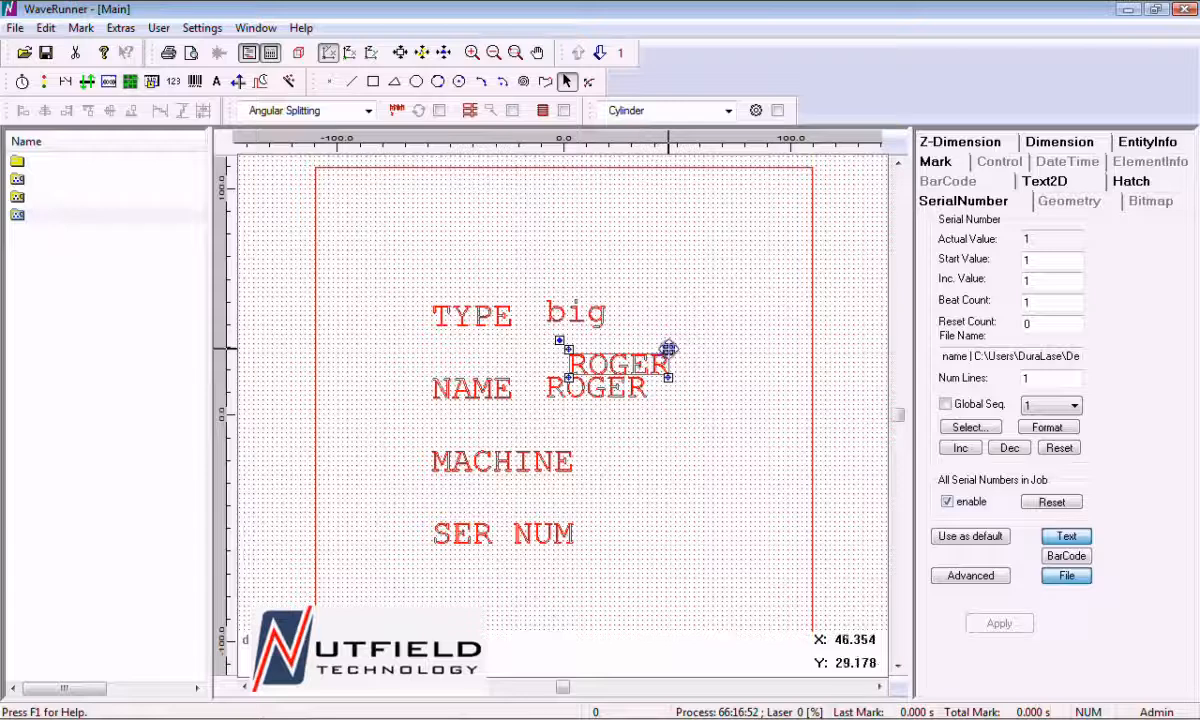
pyautogui.moveTo(667, 345); pyautogui.dragTo(693, 450)
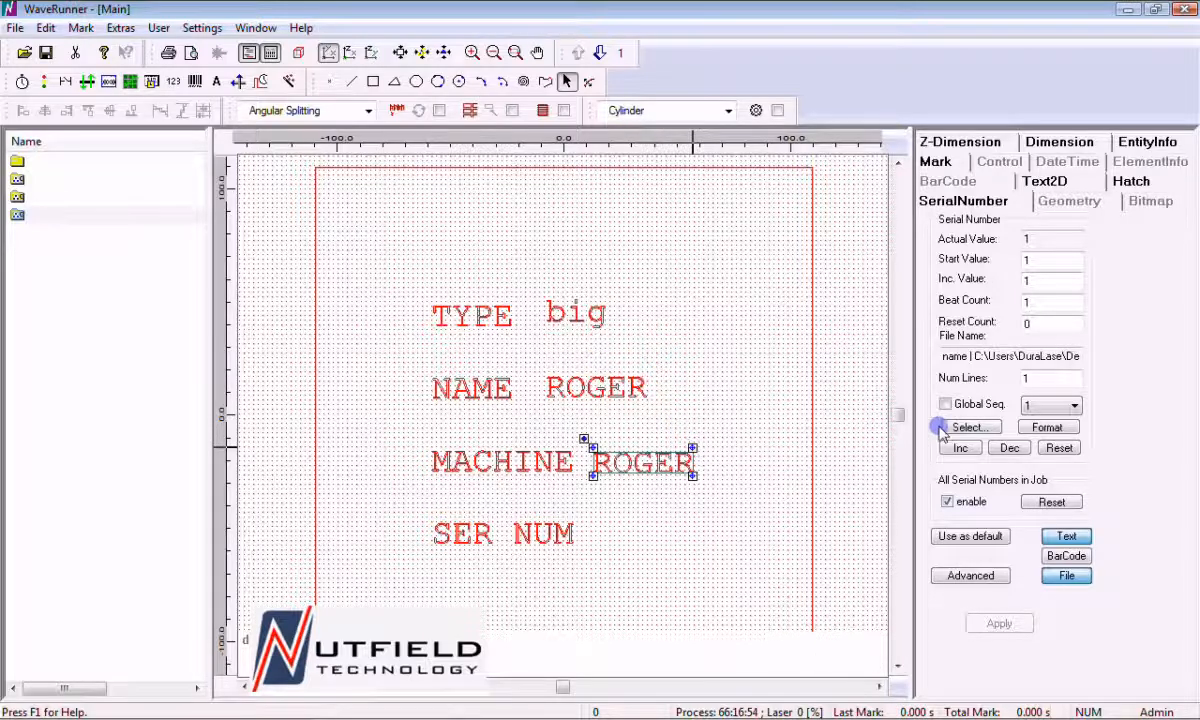
pyautogui.click(958, 427)
pyautogui.click(446, 270)
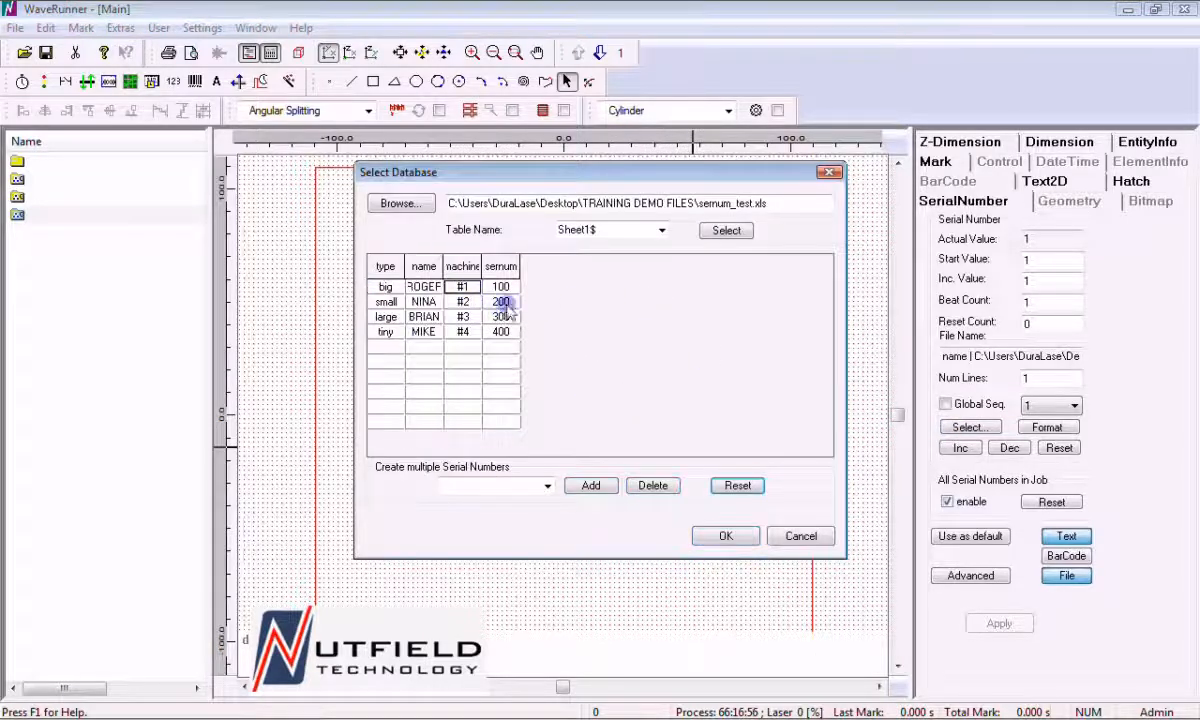
pyautogui.click(463, 266)
pyautogui.click(720, 536)
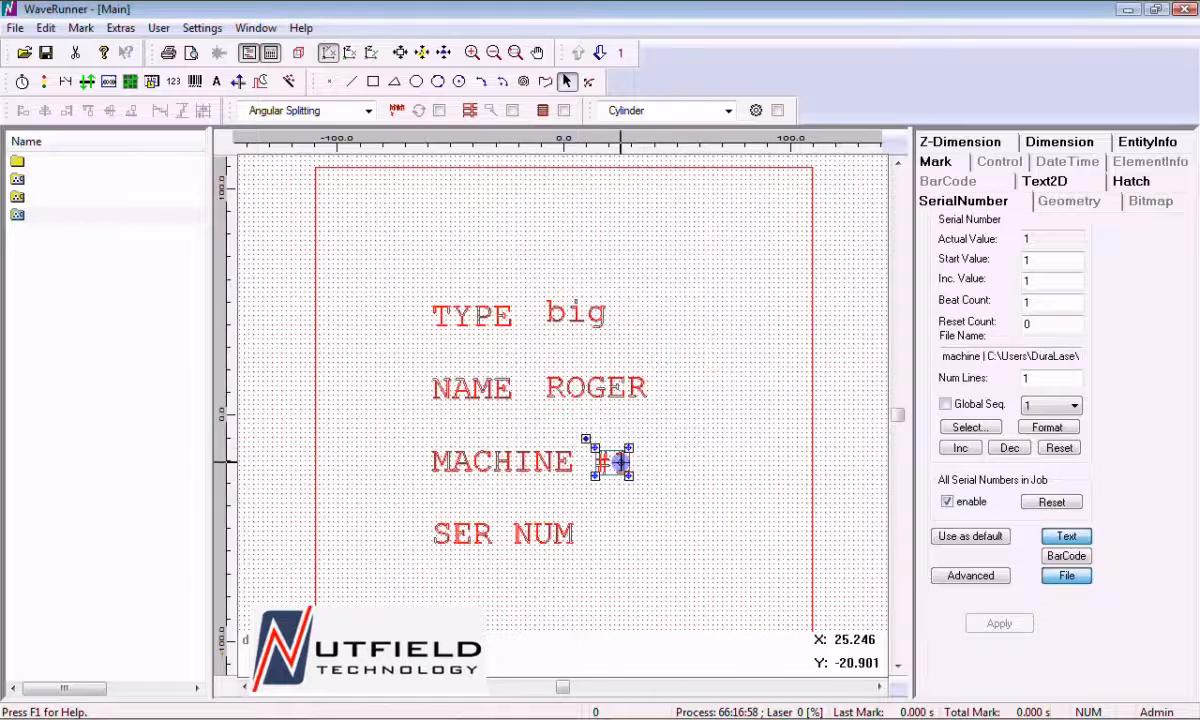
# Place a duplicate of the MACHINE serial number beside the SER NUM label and link it to the sernum column of Sheet1$
pyautogui.rightClick(614, 461)
pyautogui.click(665, 86)
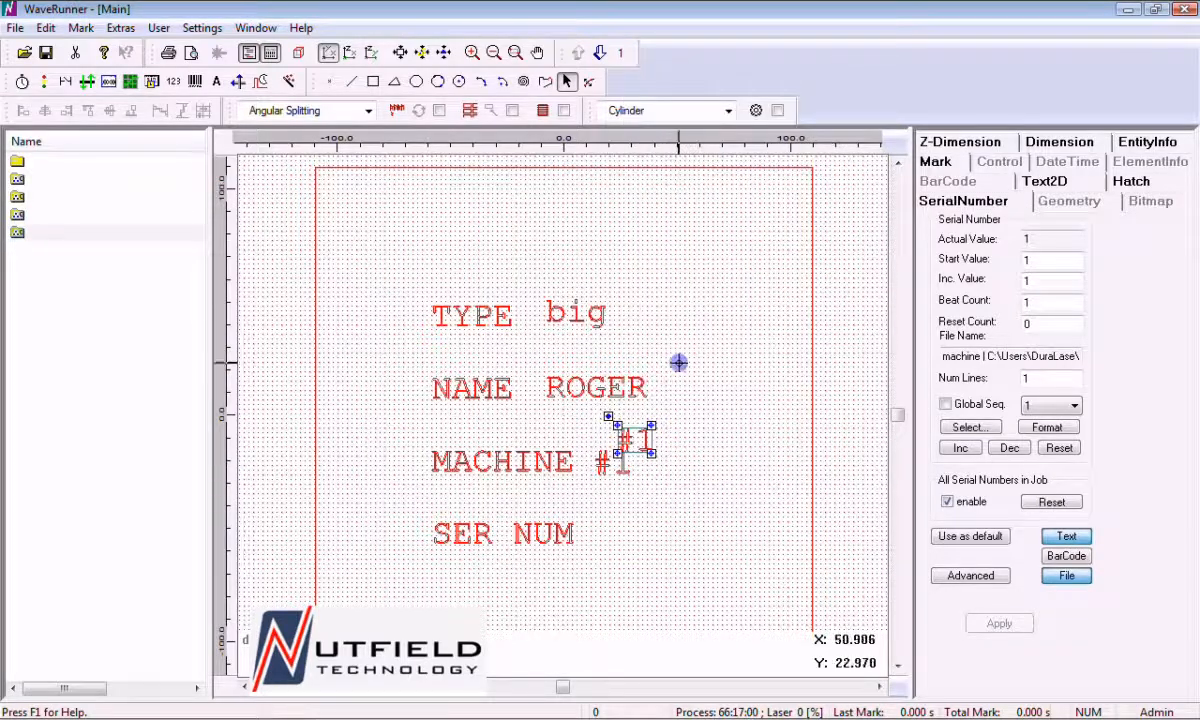
pyautogui.moveTo(643, 434); pyautogui.dragTo(647, 523)
pyautogui.click(967, 427)
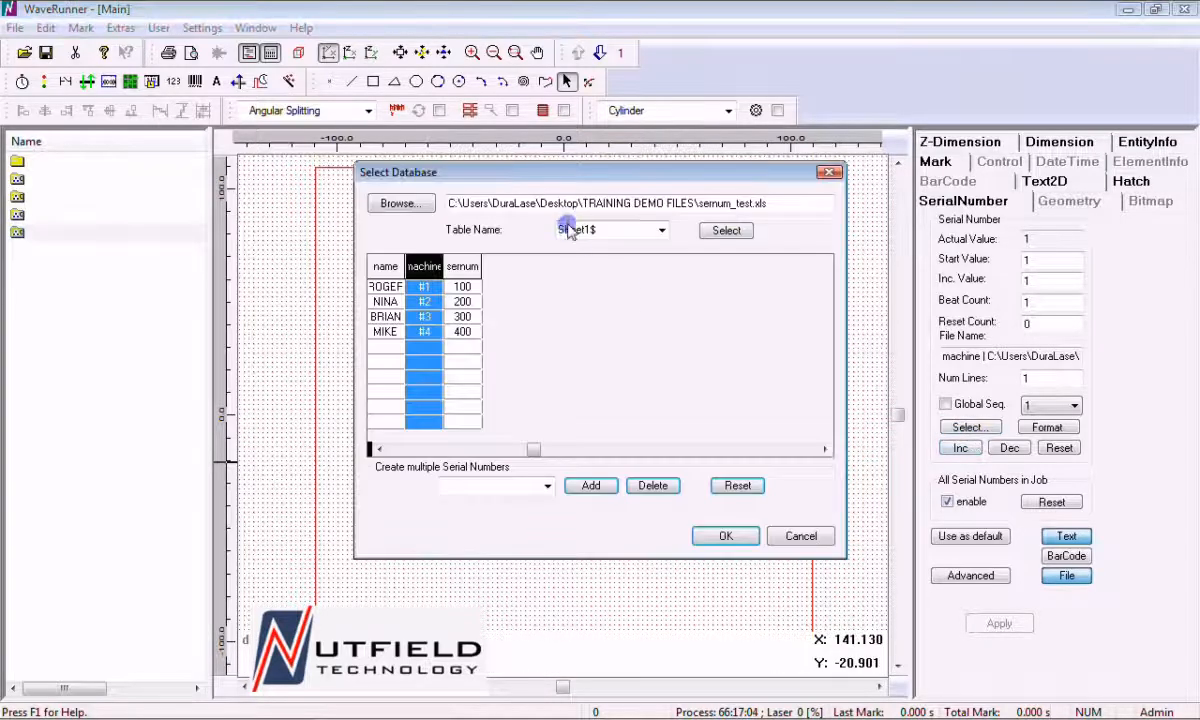
pyautogui.click(463, 265)
pyautogui.click(726, 536)
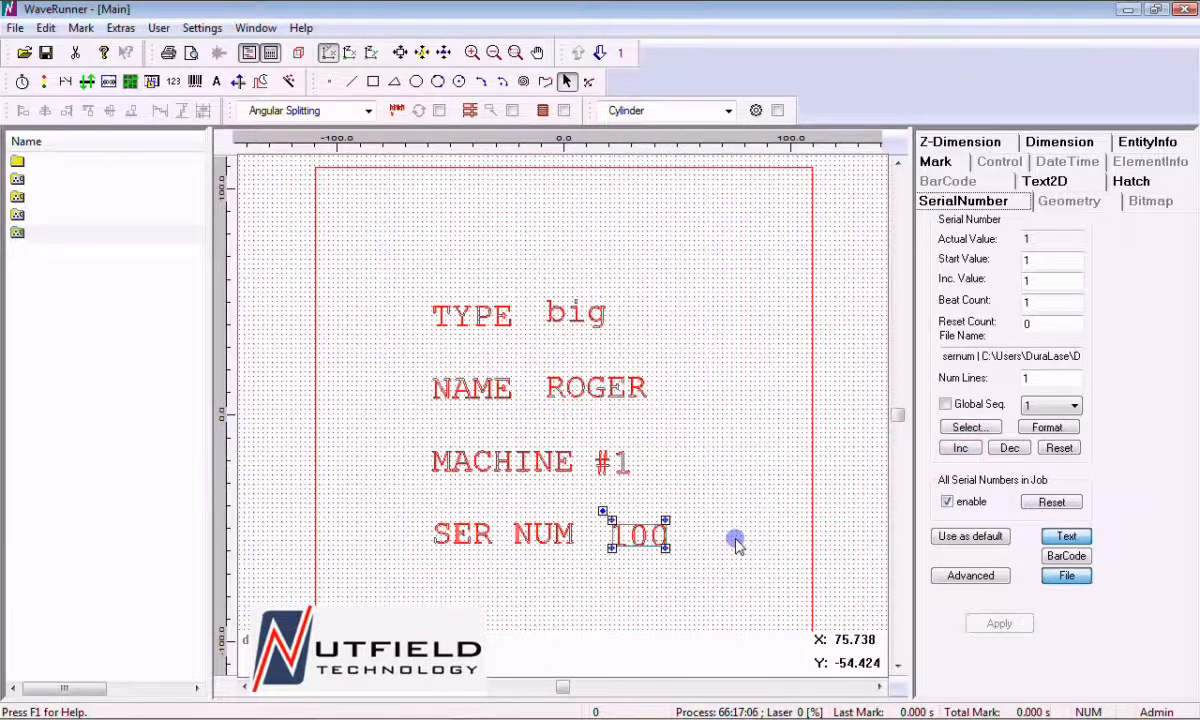
pyautogui.click(659, 431)
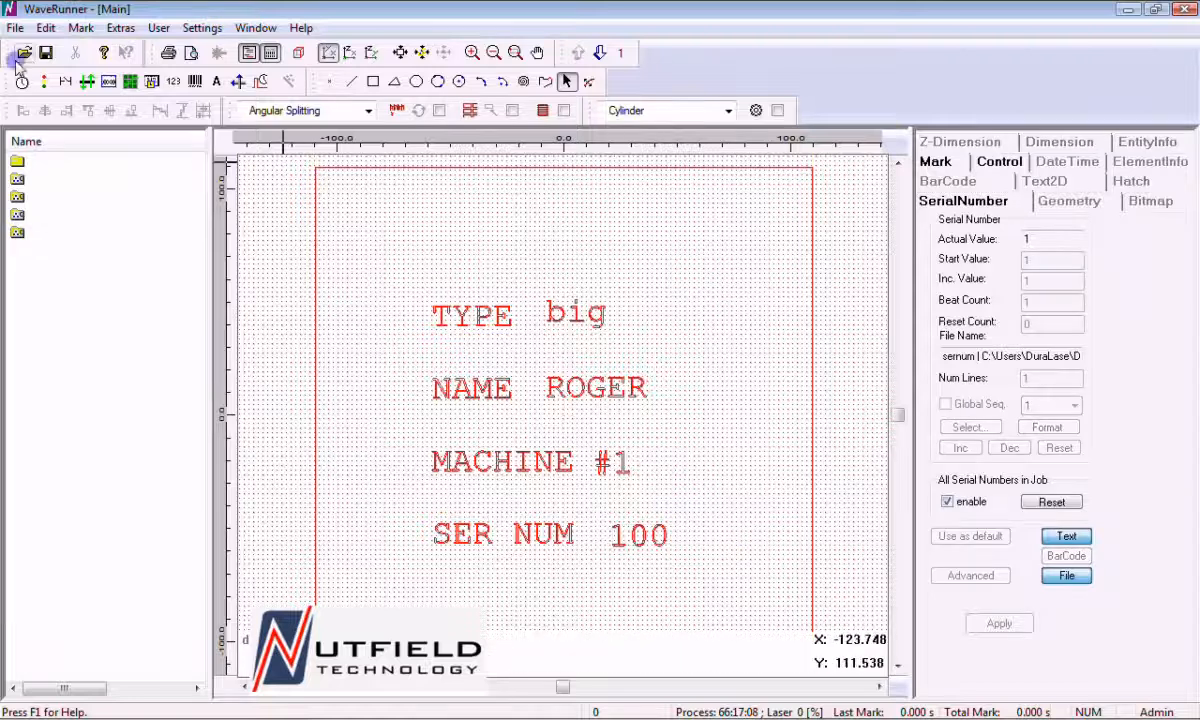
# Increment all serial numbers in the job four times, one at a time, to step through the Excel rows
pyautogui.click(78, 28)
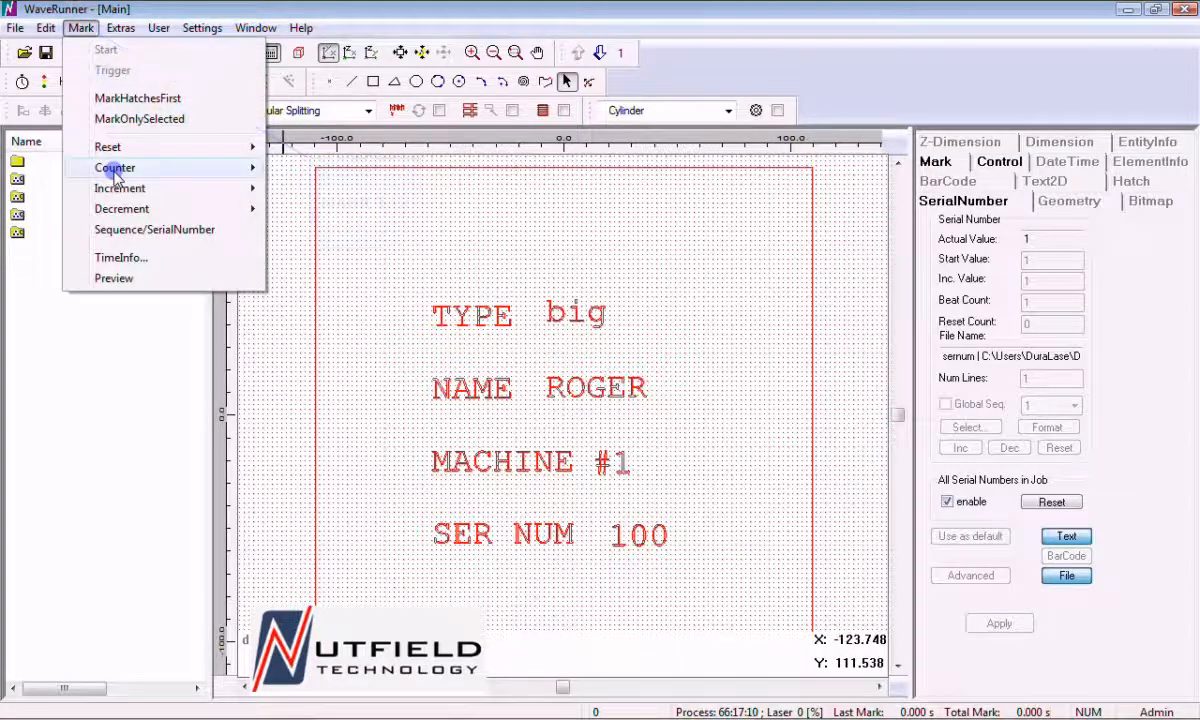
pyautogui.moveTo(118, 193)
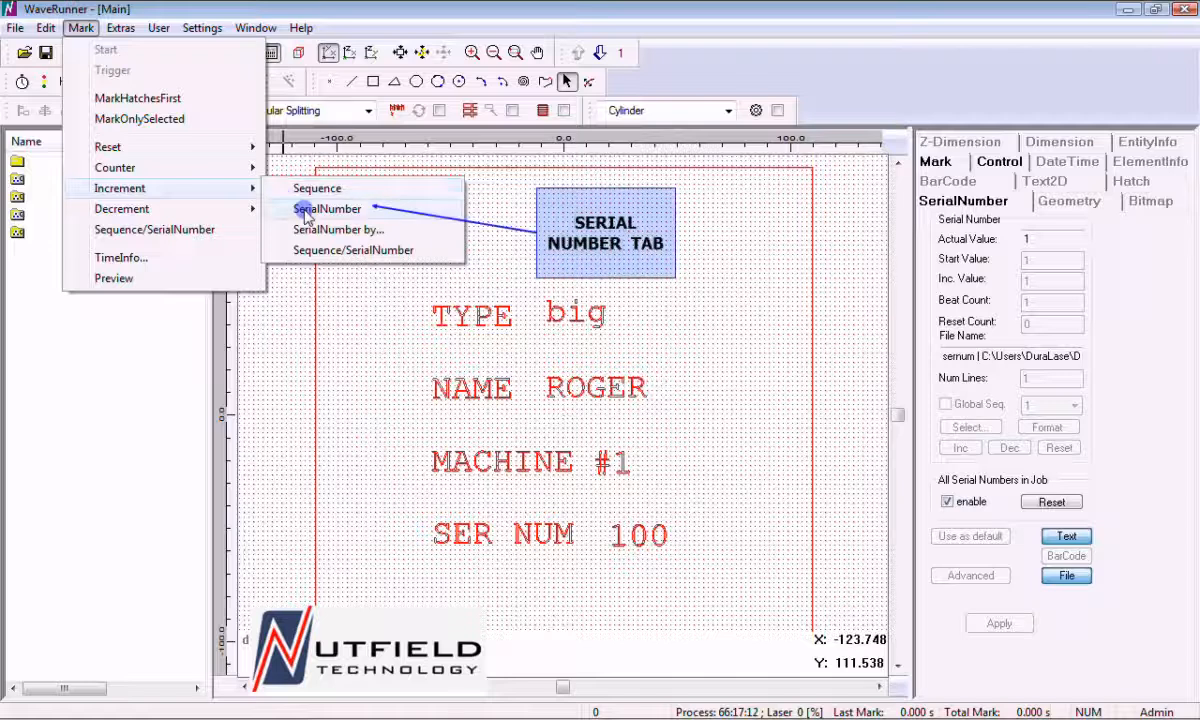
pyautogui.click(306, 212)
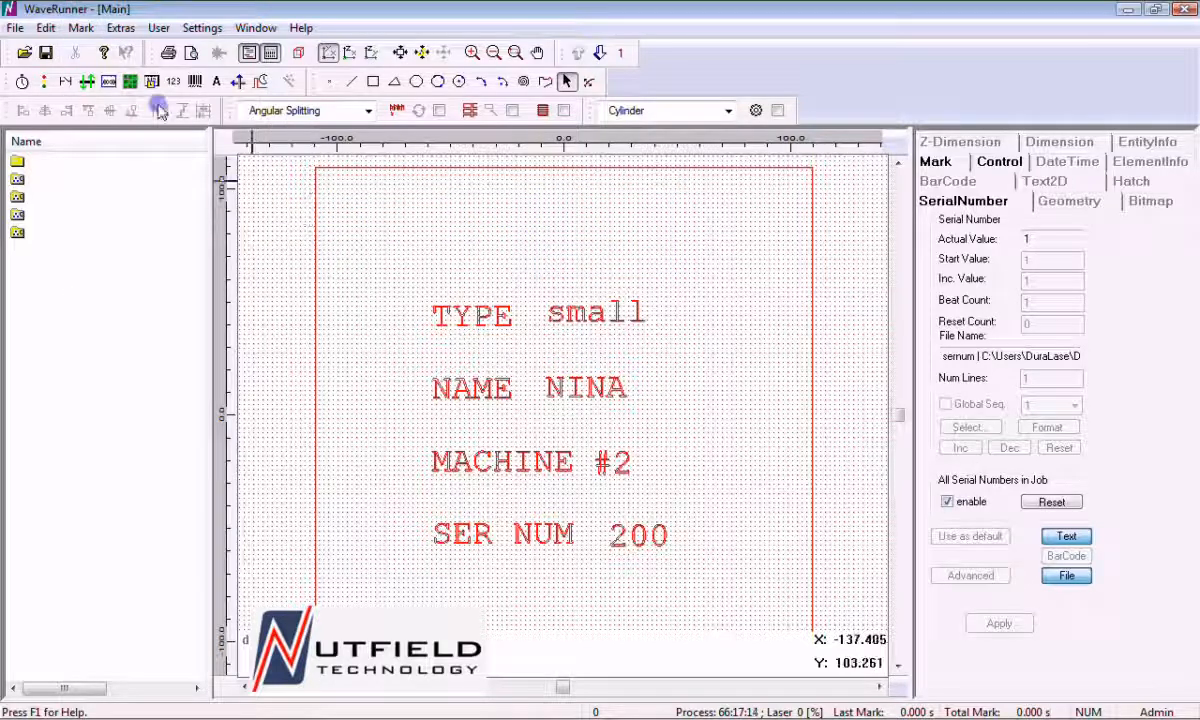
pyautogui.click(86, 29)
pyautogui.moveTo(100, 188)
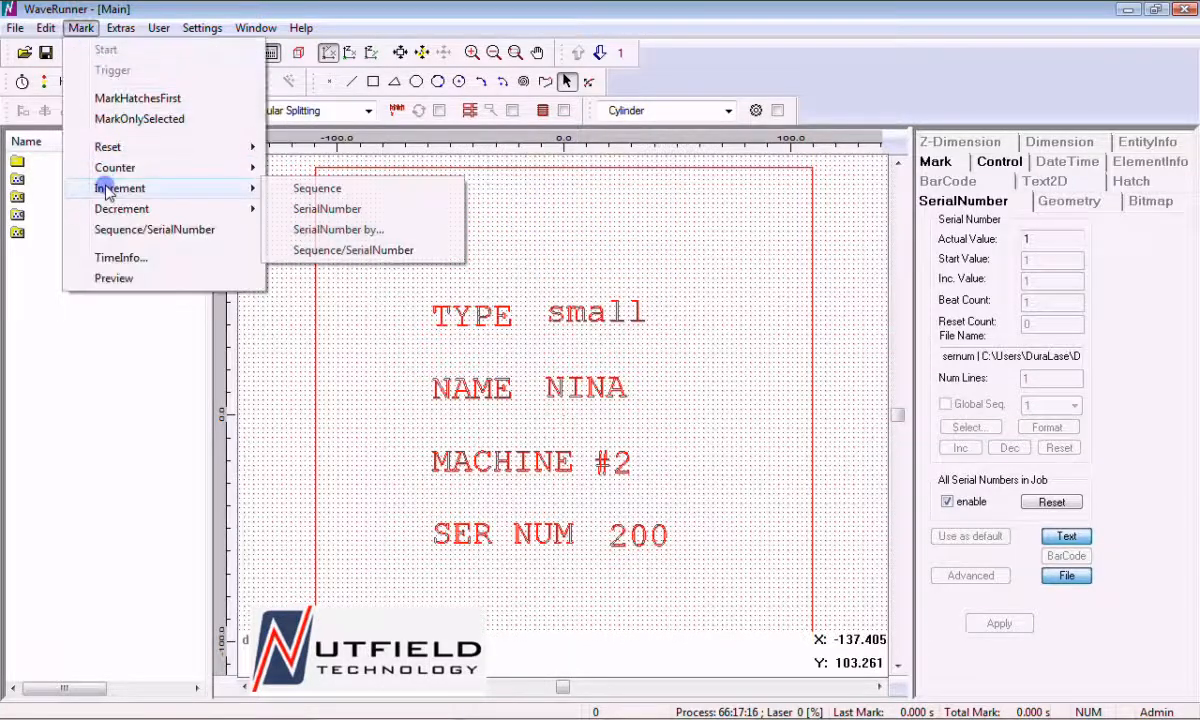
pyautogui.click(310, 209)
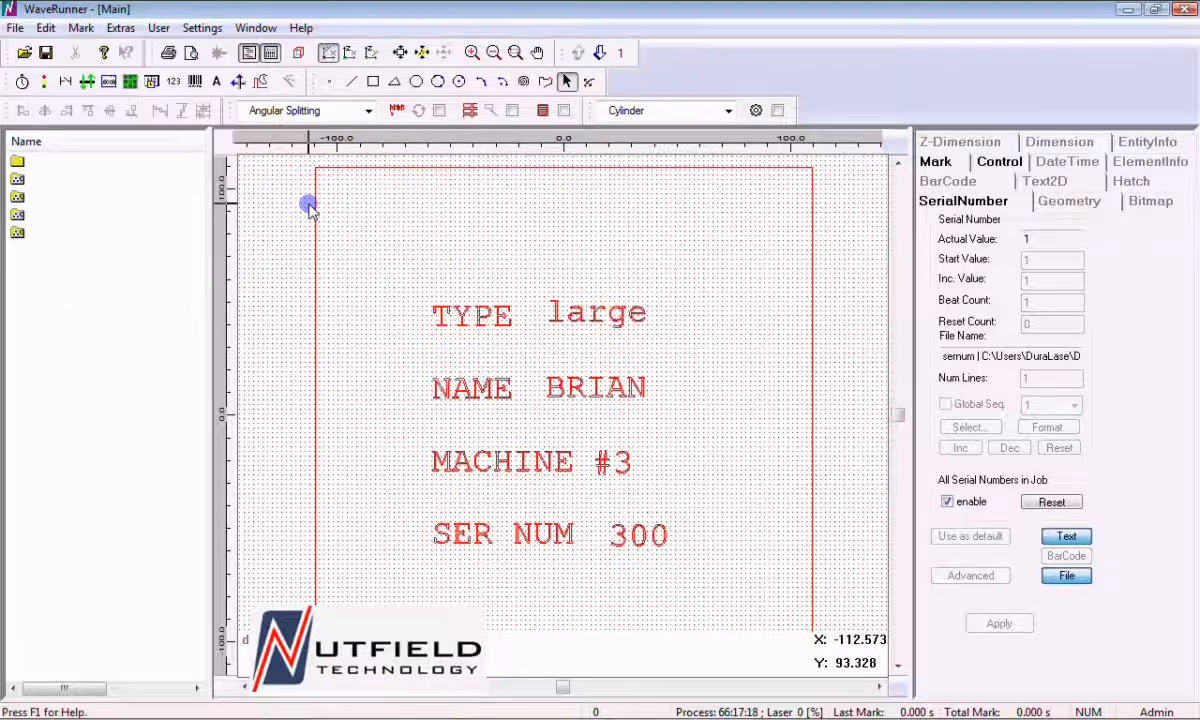
pyautogui.click(84, 28)
pyautogui.moveTo(126, 189)
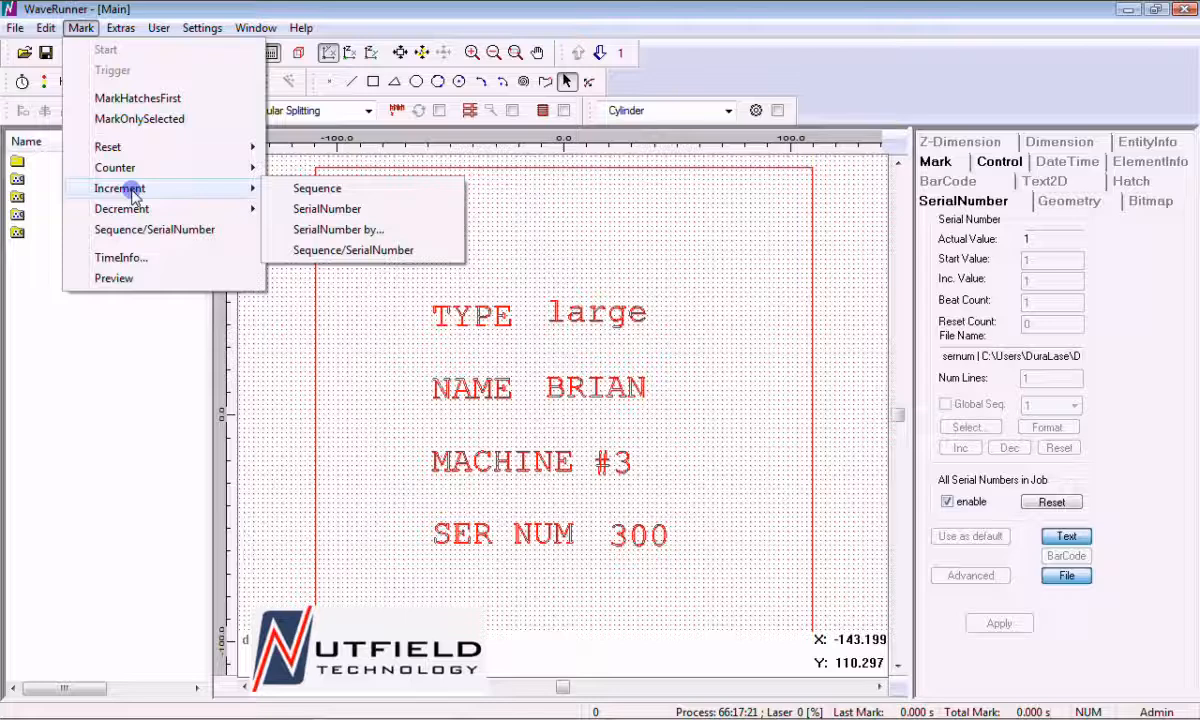
pyautogui.click(329, 209)
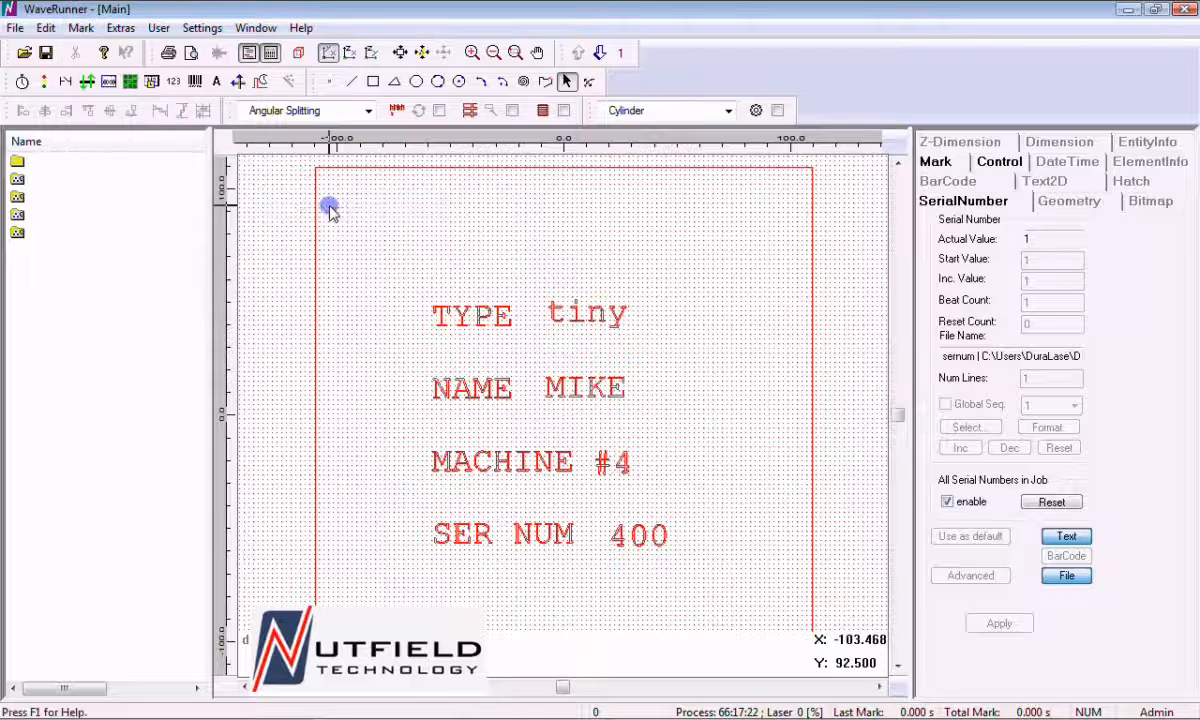
pyautogui.click(80, 28)
pyautogui.moveTo(122, 188)
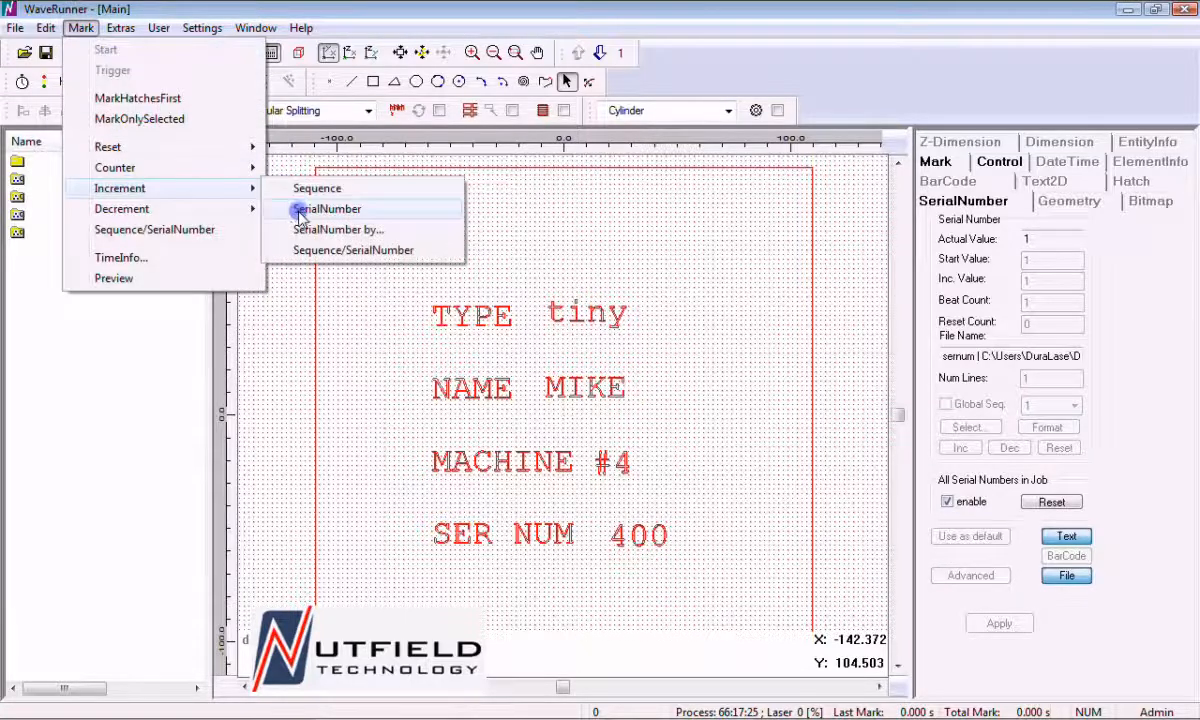
pyautogui.click(300, 209)
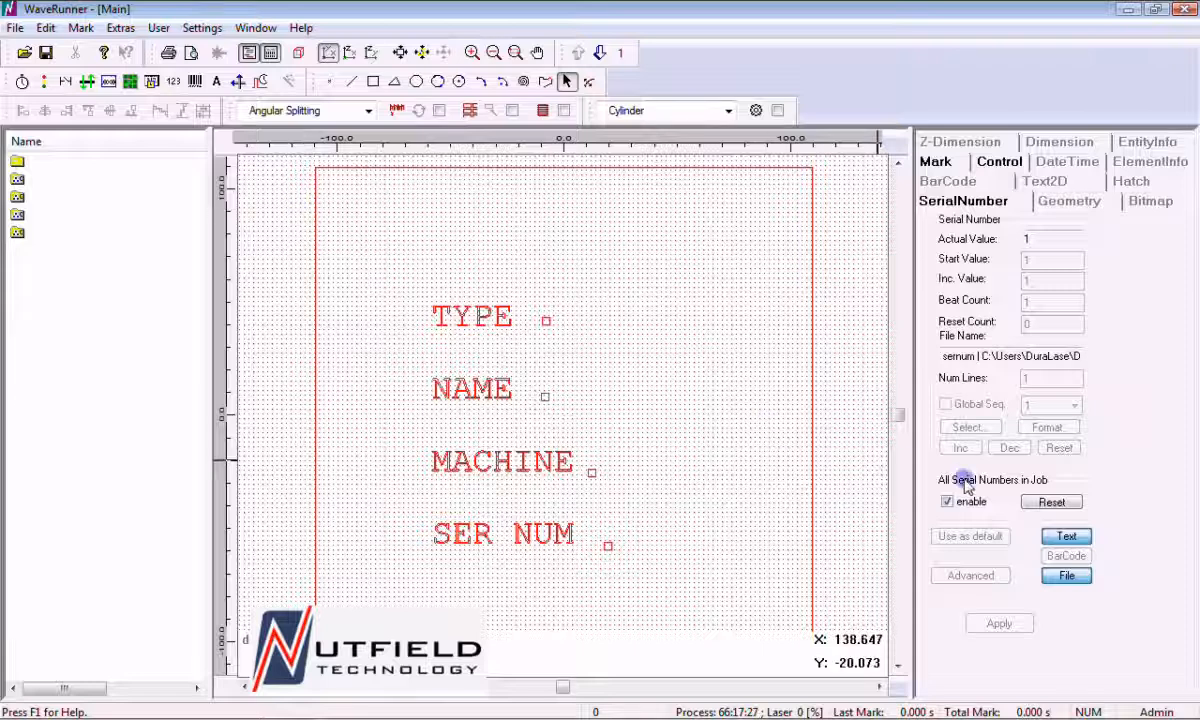